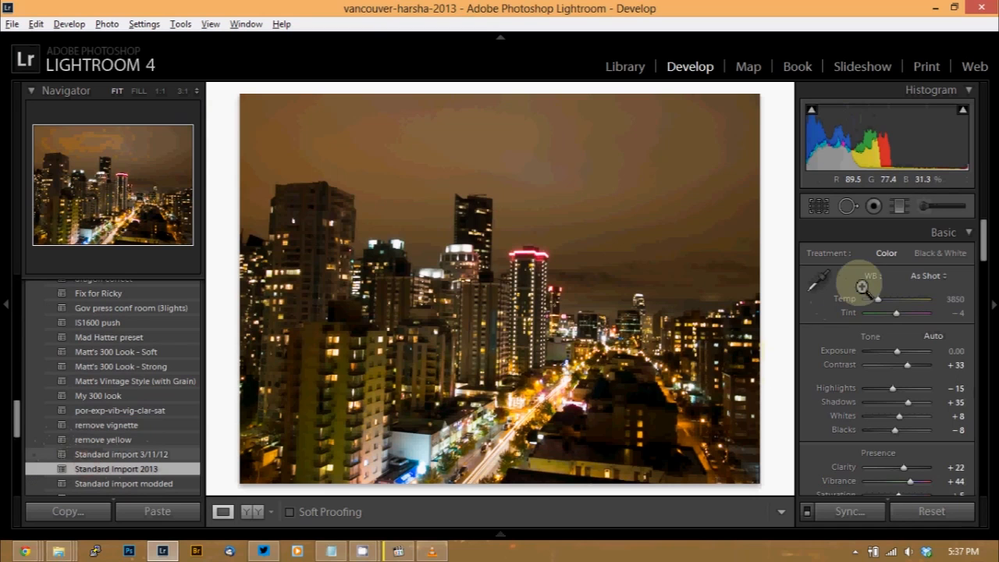
Set the photo's Clarity to +50.
{"action": "left_click_drag", "start_coordinate": [981, 241], "coordinate": [986, 301]}
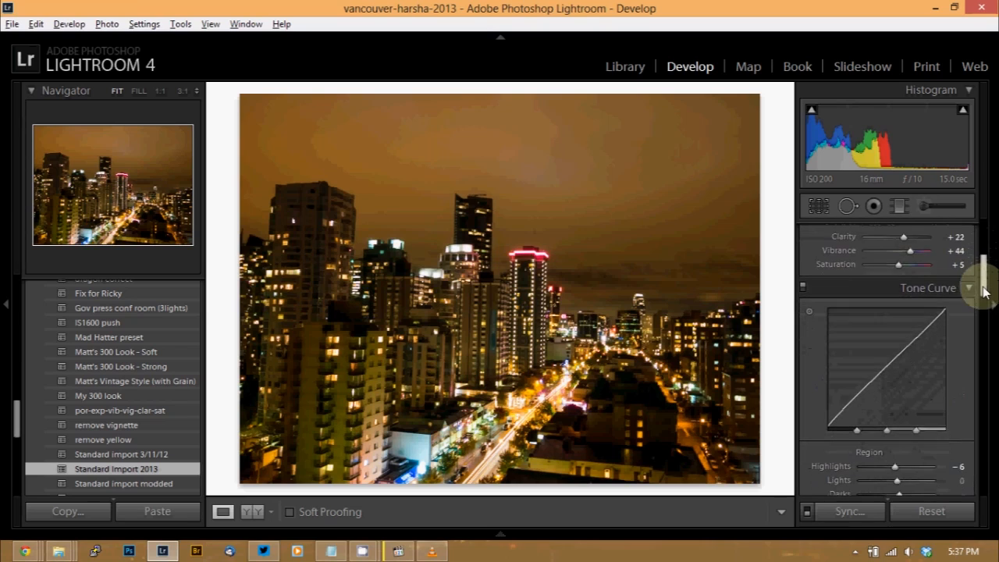
{"action": "left_click", "coordinate": [913, 232]}
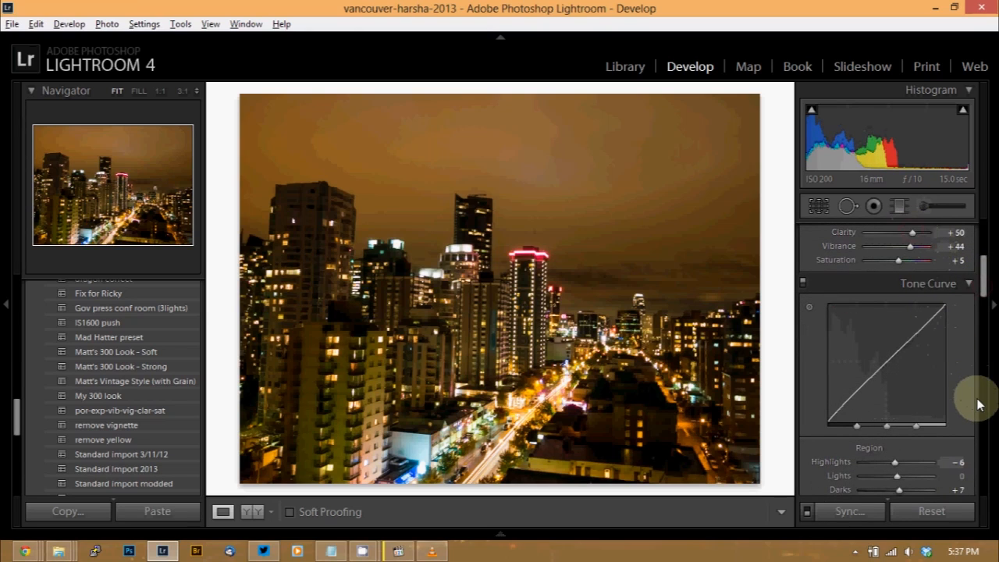
Review the remaining develop settings, from Tone Curve and HSL through noise reduction and Lens Corrections to Effects.
{"action": "scroll", "coordinate": [982, 412], "scroll_direction": "down", "scroll_amount": 5}
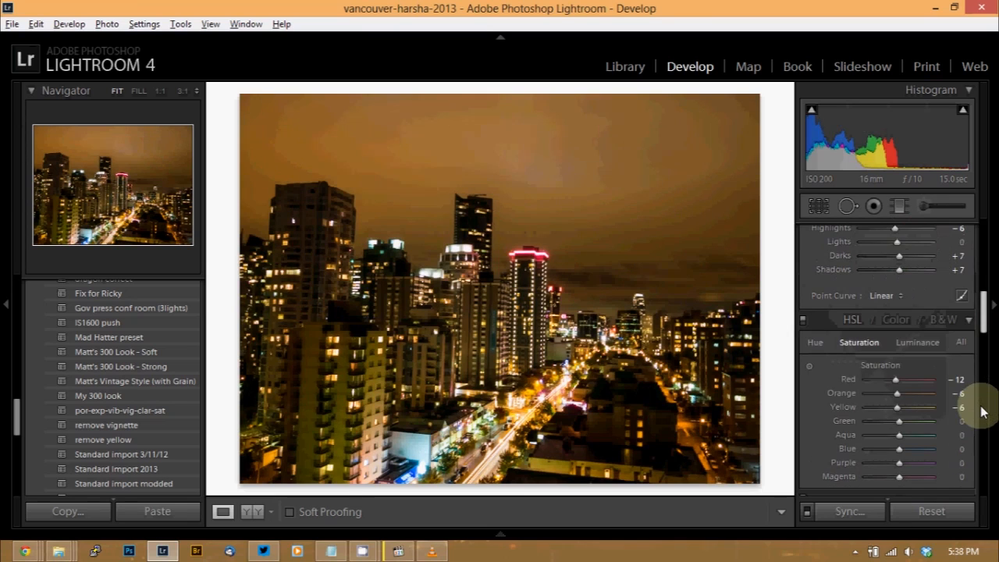
{"action": "scroll", "coordinate": [982, 413], "scroll_direction": "down", "scroll_amount": 5}
{"action": "scroll", "coordinate": [981, 415], "scroll_direction": "down", "scroll_amount": 5}
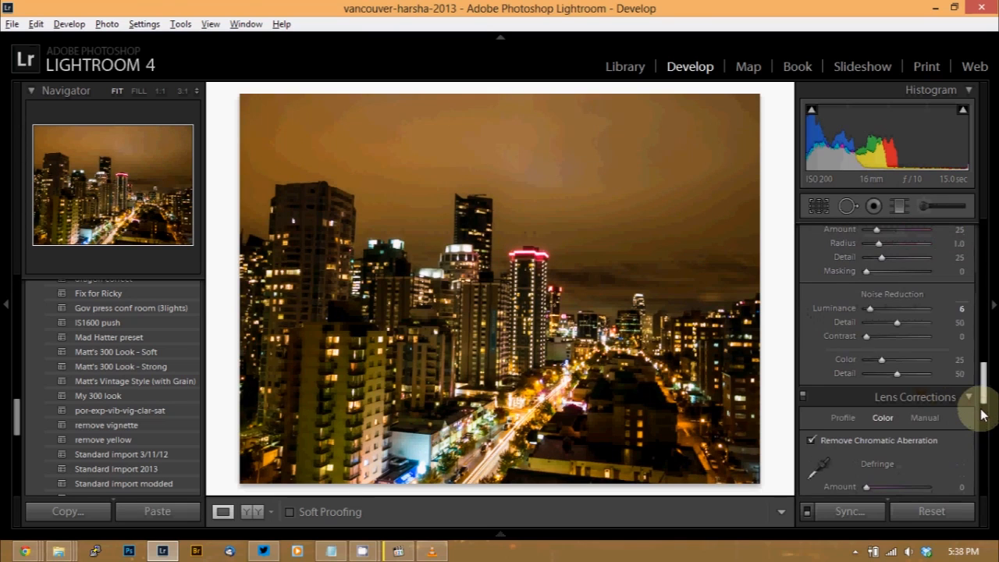
{"action": "scroll", "coordinate": [982, 414], "scroll_direction": "down", "scroll_amount": 5}
{"action": "scroll", "coordinate": [981, 414], "scroll_direction": "down", "scroll_amount": 8}
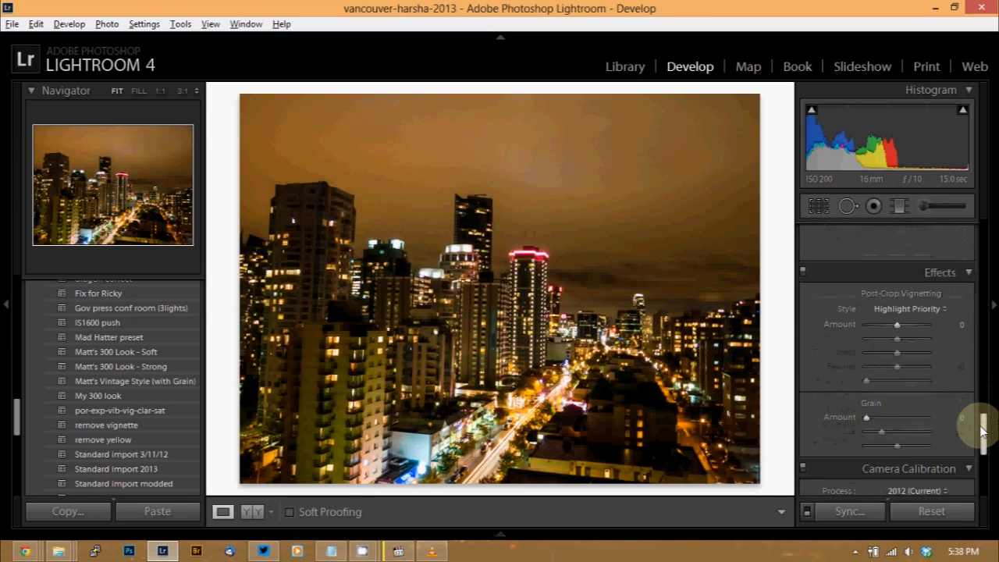
{"action": "scroll", "coordinate": [988, 420], "scroll_direction": "up", "scroll_amount": 4}
{"action": "left_click_drag", "start_coordinate": [988, 419], "coordinate": [981, 233]}
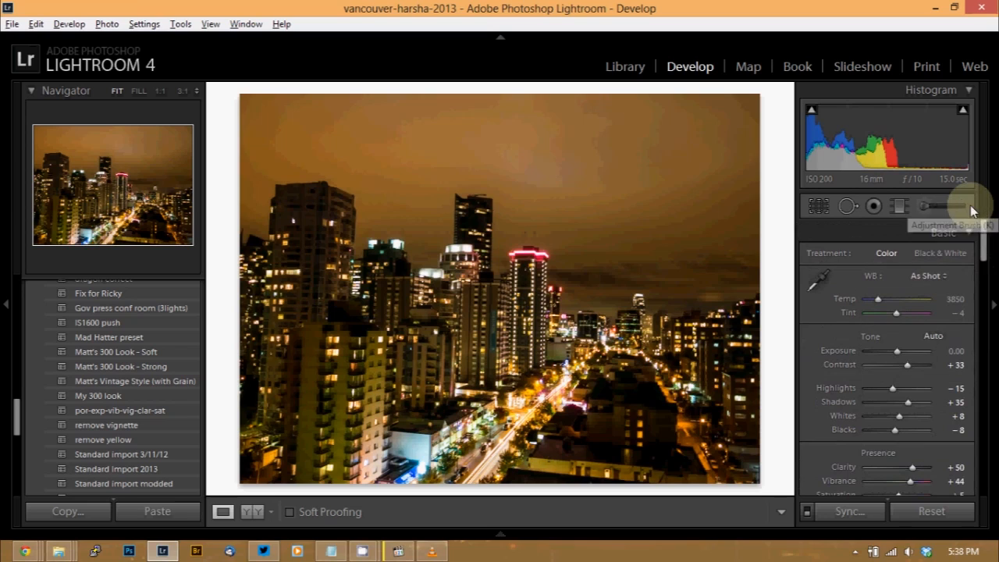
{"action": "right_click", "coordinate": [665, 195]}
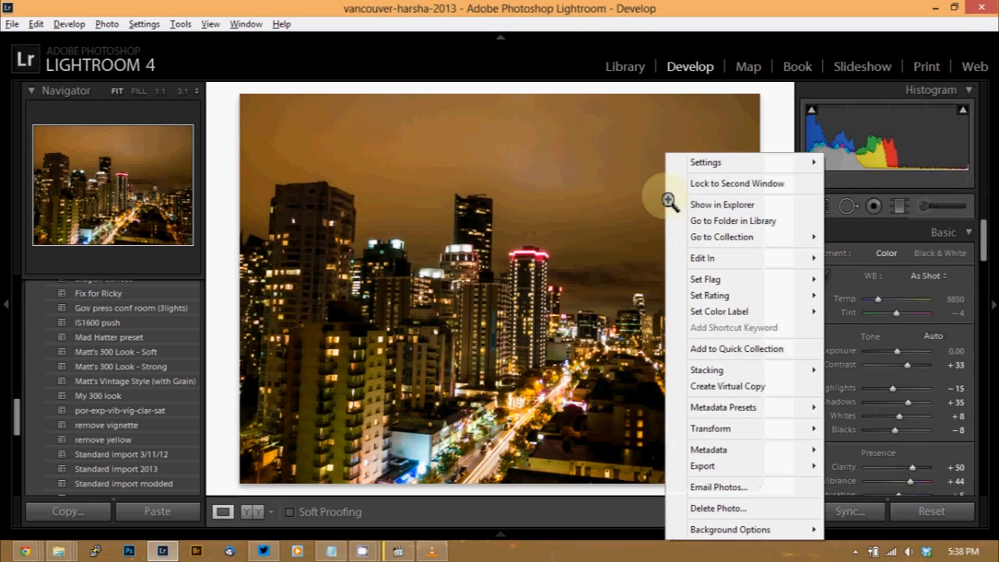
{"action": "left_click", "coordinate": [772, 119]}
Crop the photo to the 2 x 3 / 4 x 6 aspect ratio, trimming off the upper strip of sky.
{"action": "left_click", "coordinate": [820, 206]}
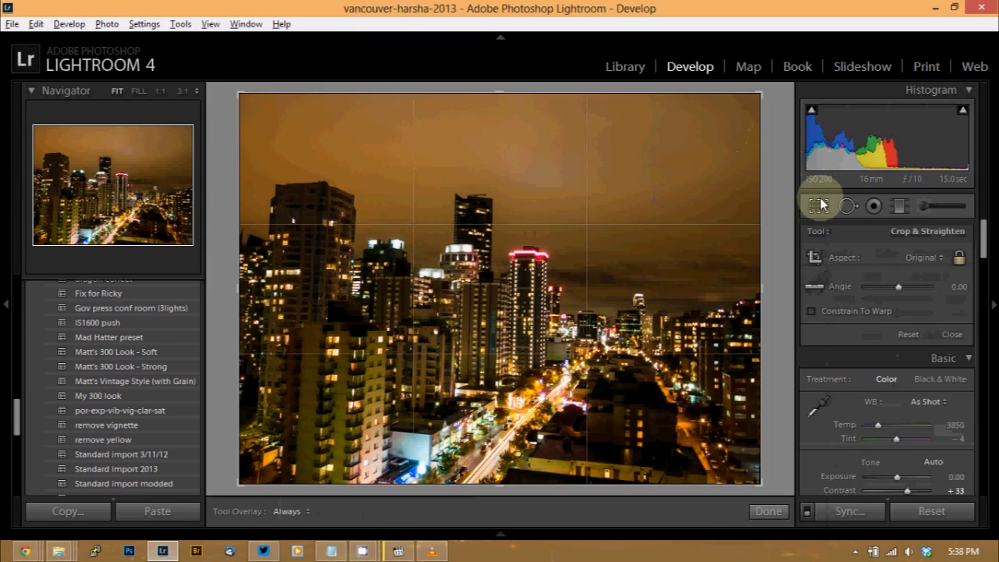
{"action": "left_click", "coordinate": [938, 259]}
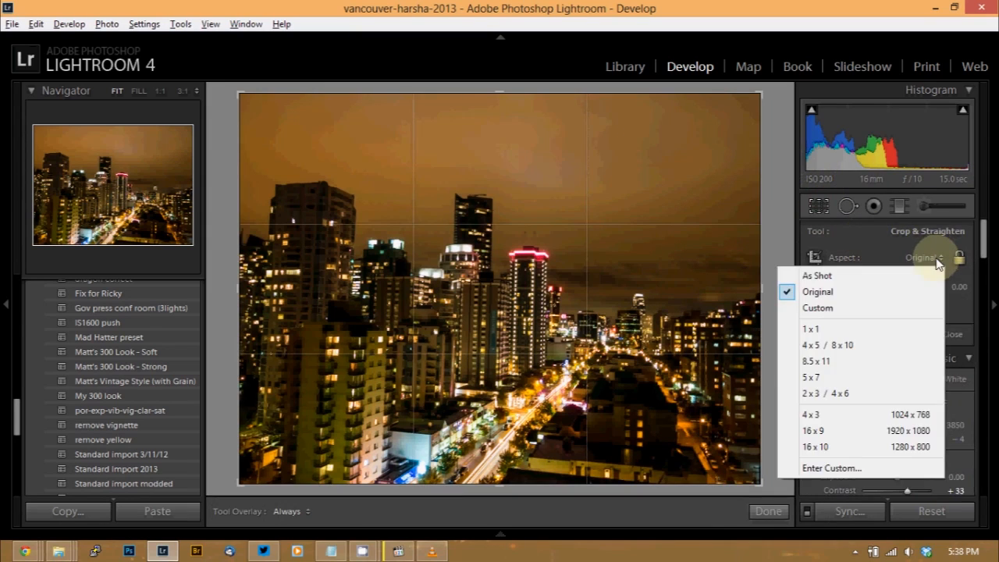
{"action": "left_click", "coordinate": [877, 392]}
{"action": "left_click_drag", "start_coordinate": [572, 310], "coordinate": [551, 243]}
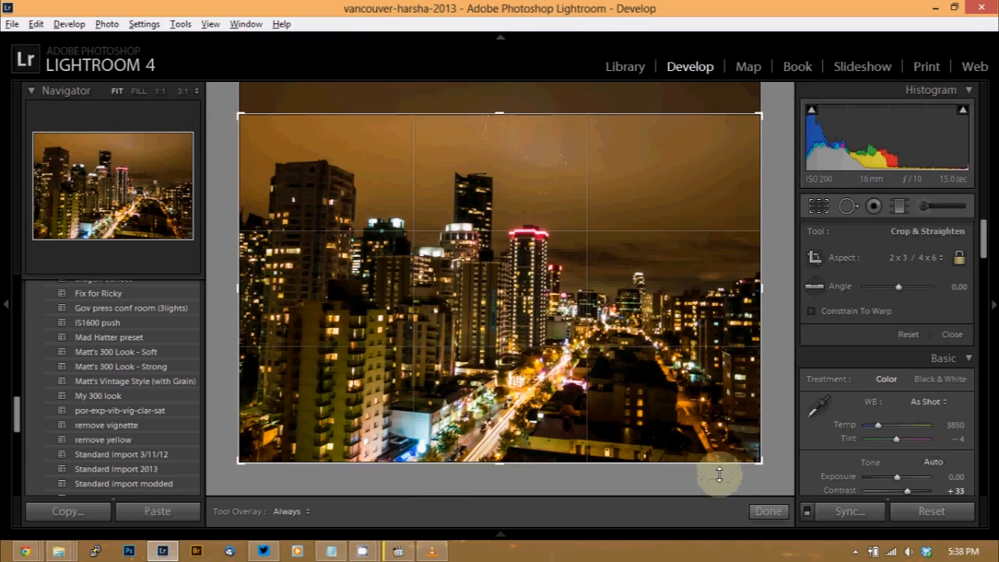
{"action": "left_click", "coordinate": [767, 511]}
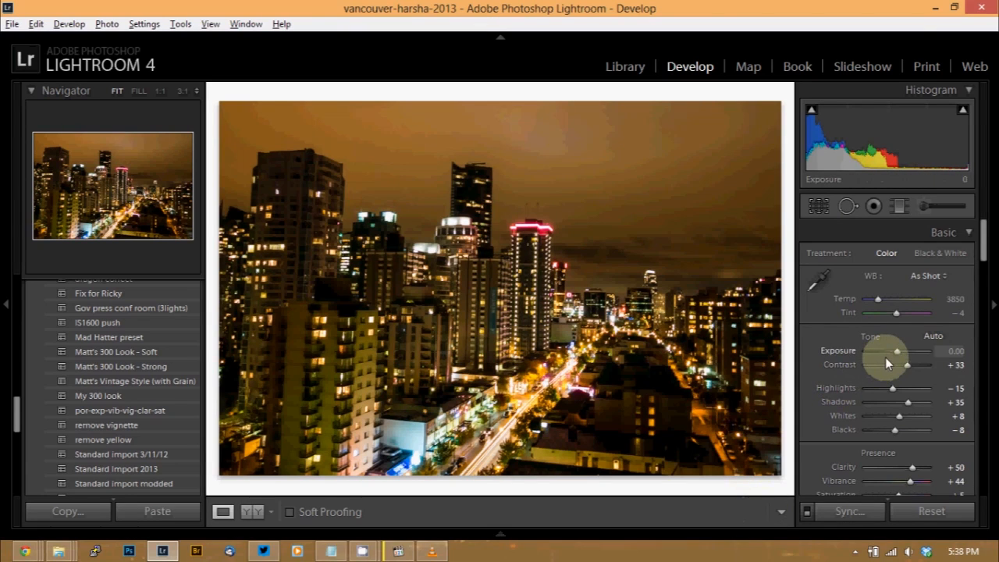
Send the photo to Adobe Photoshop CC for editing and open it in the Viveza 2 filter.
{"action": "right_click", "coordinate": [704, 308]}
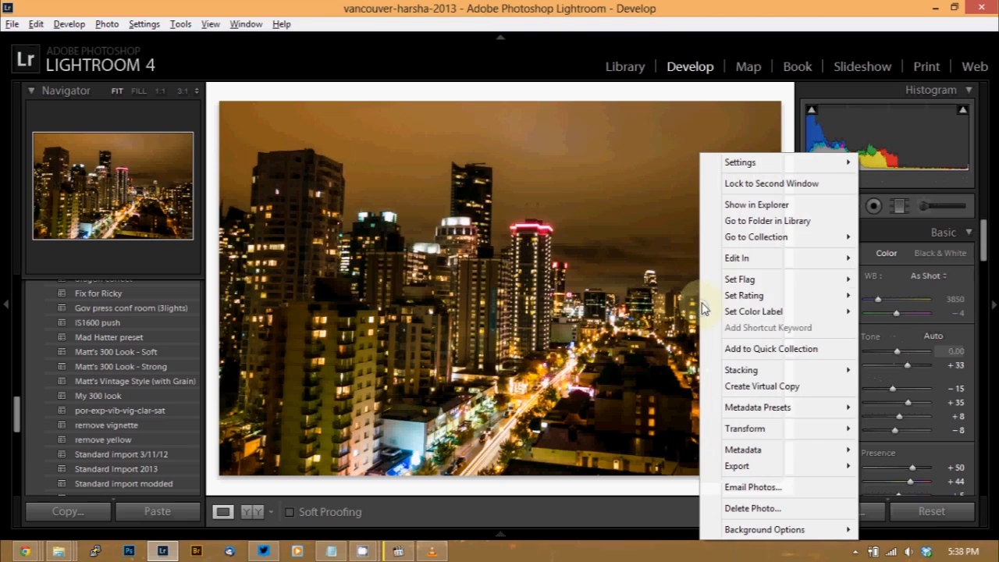
{"action": "mouse_move", "coordinate": [703, 258]}
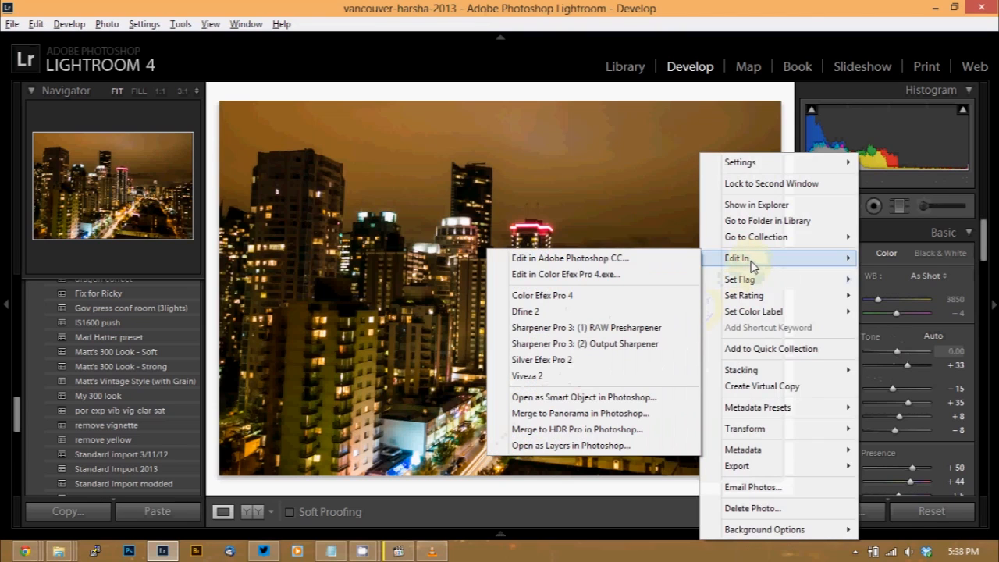
{"action": "left_click", "coordinate": [678, 260]}
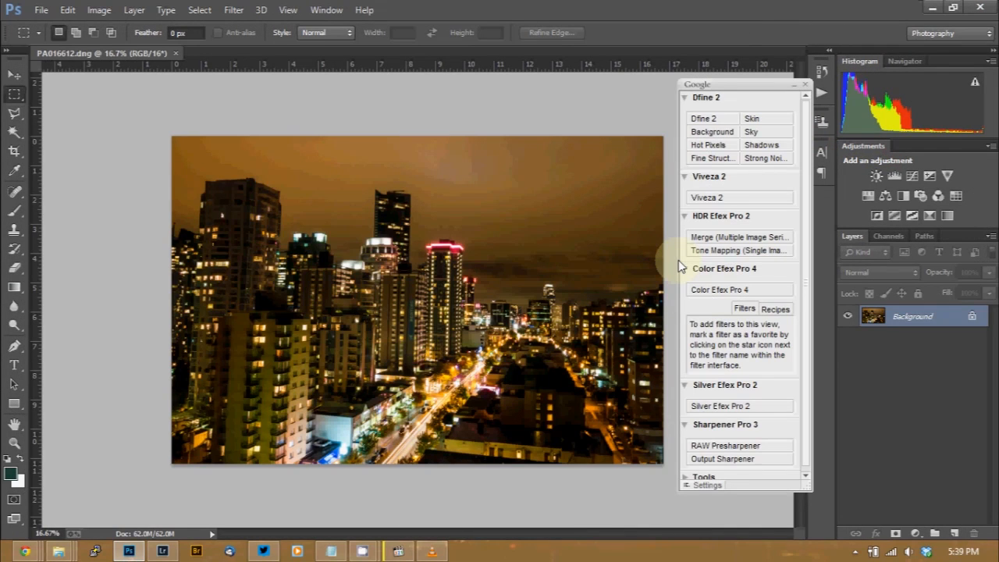
{"action": "left_click", "coordinate": [723, 200]}
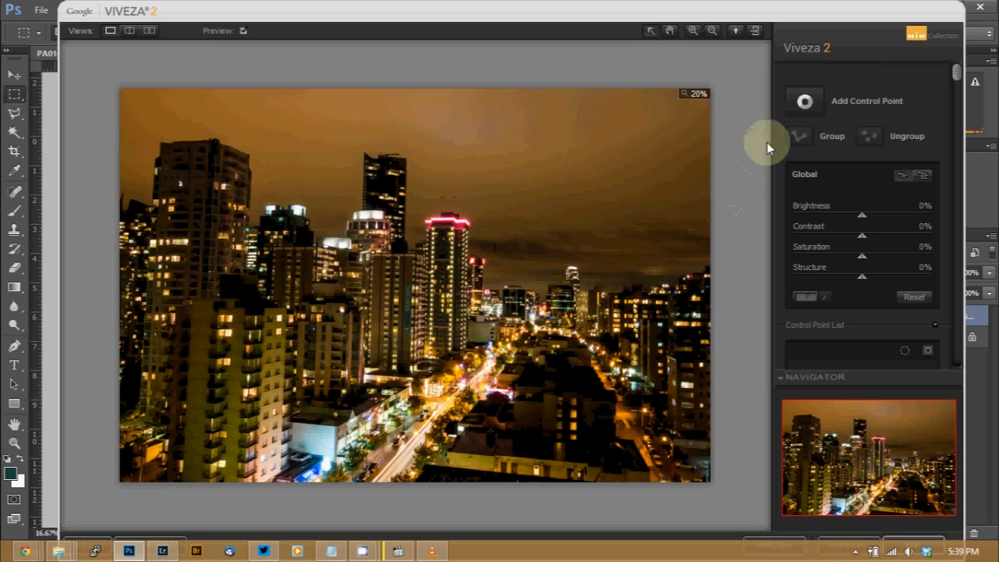
Add a control point near the top of the tall building on the far left, with 17% size and 17% Brightness.
{"action": "left_click", "coordinate": [800, 102]}
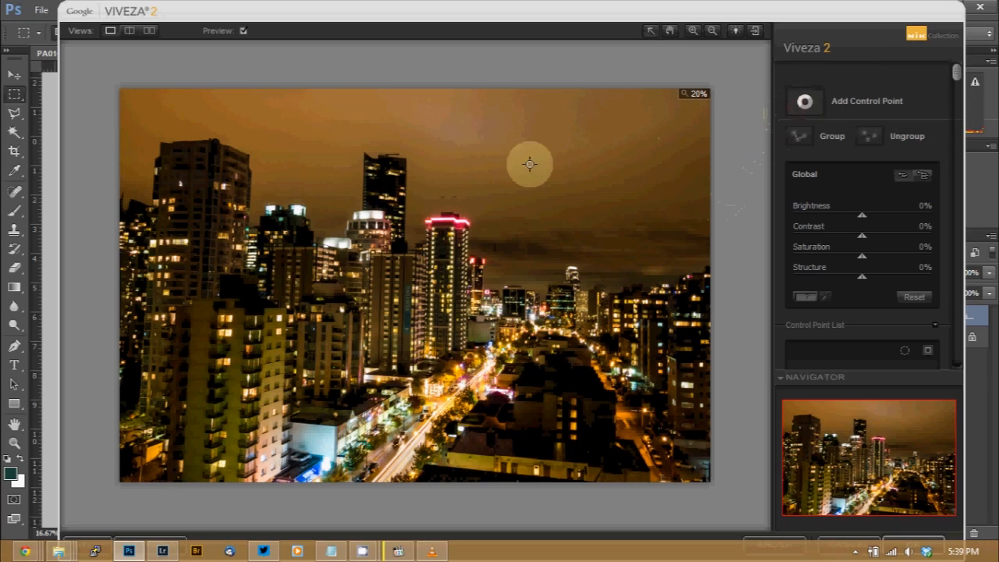
{"action": "left_click", "coordinate": [187, 166]}
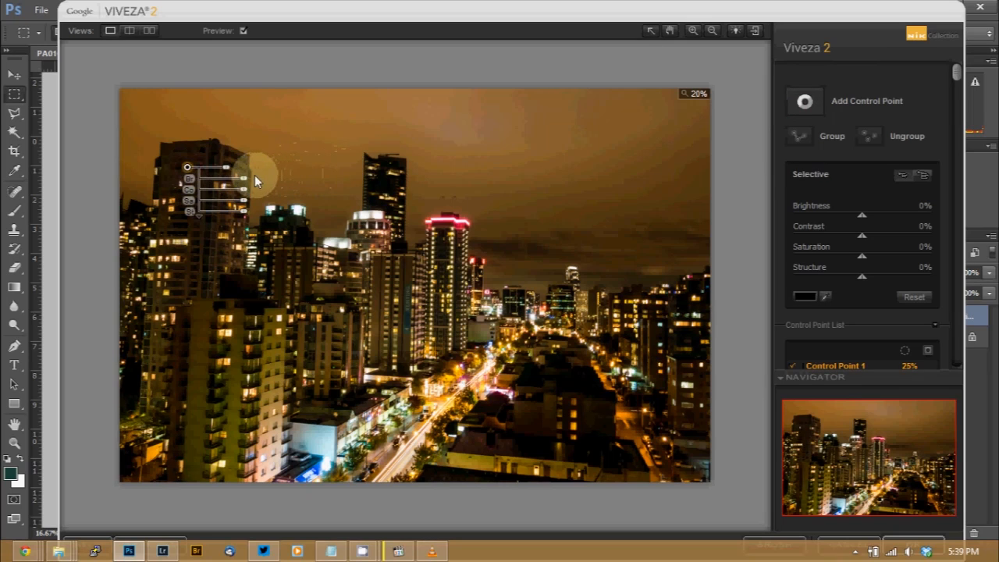
{"action": "mouse_move", "coordinate": [243, 178]}
{"action": "left_mouse_down"}
{"action": "mouse_move", "coordinate": [248, 185]}
{"action": "mouse_move", "coordinate": [221, 169]}
{"action": "mouse_move", "coordinate": [250, 184]}
{"action": "left_mouse_up"}
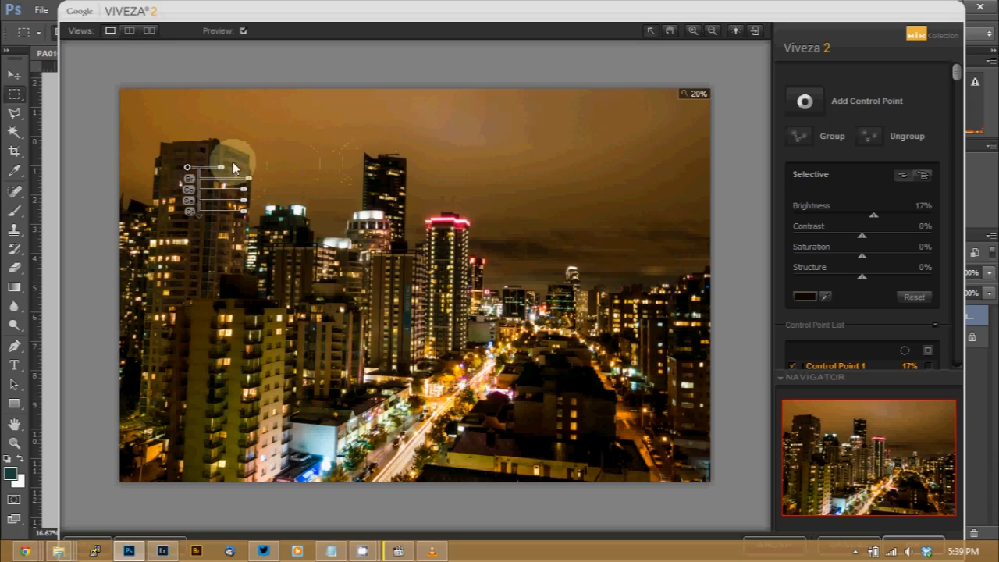
Duplicate the control point onto the dark central tower and three dark foreground rooftops, setting the upper-left rooftop's Brightness to 21%.
{"action": "mouse_move", "coordinate": [188, 167]}
{"action": "left_mouse_down"}
{"action": "mouse_move", "coordinate": [393, 190]}
{"action": "mouse_move", "coordinate": [429, 289]}
{"action": "mouse_move", "coordinate": [537, 388]}
{"action": "mouse_move", "coordinate": [575, 381]}
{"action": "mouse_move", "coordinate": [537, 414]}
{"action": "mouse_move", "coordinate": [541, 455]}
{"action": "left_mouse_up"}
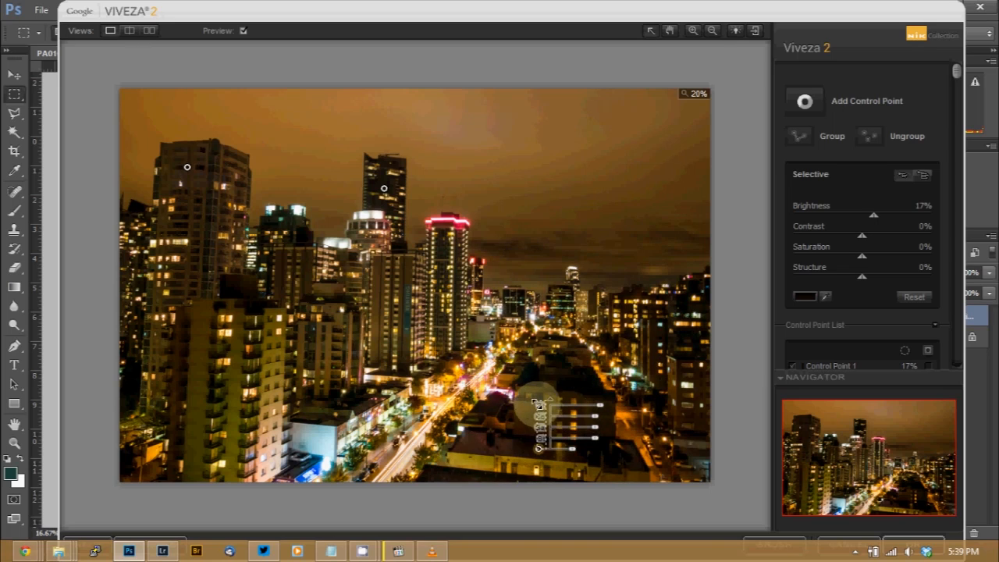
{"action": "left_click_drag", "start_coordinate": [539, 451], "coordinate": [586, 384]}
{"action": "left_click_drag", "start_coordinate": [647, 340], "coordinate": [650, 340]}
{"action": "left_click", "coordinate": [531, 379]}
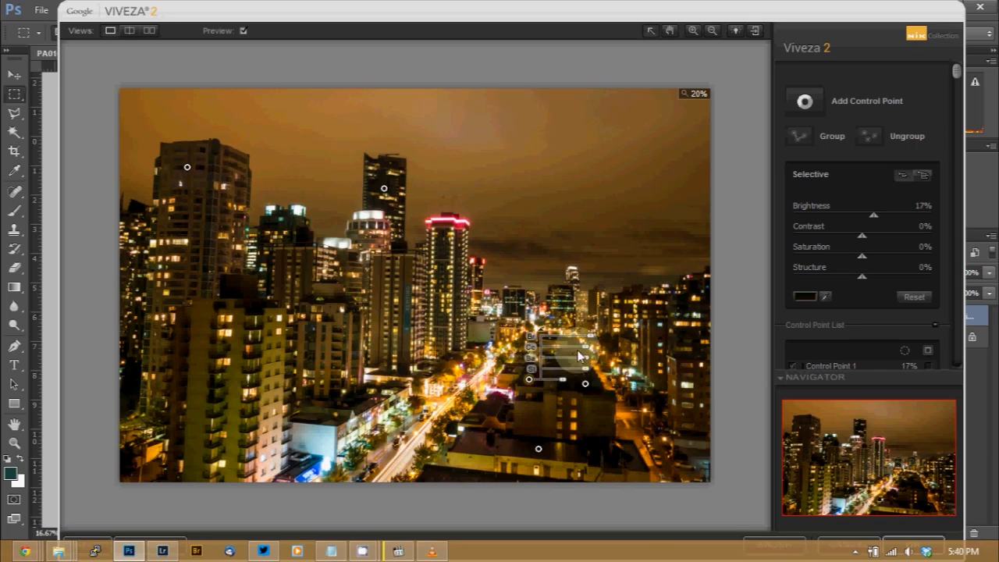
{"action": "left_click_drag", "start_coordinate": [591, 339], "coordinate": [594, 341]}
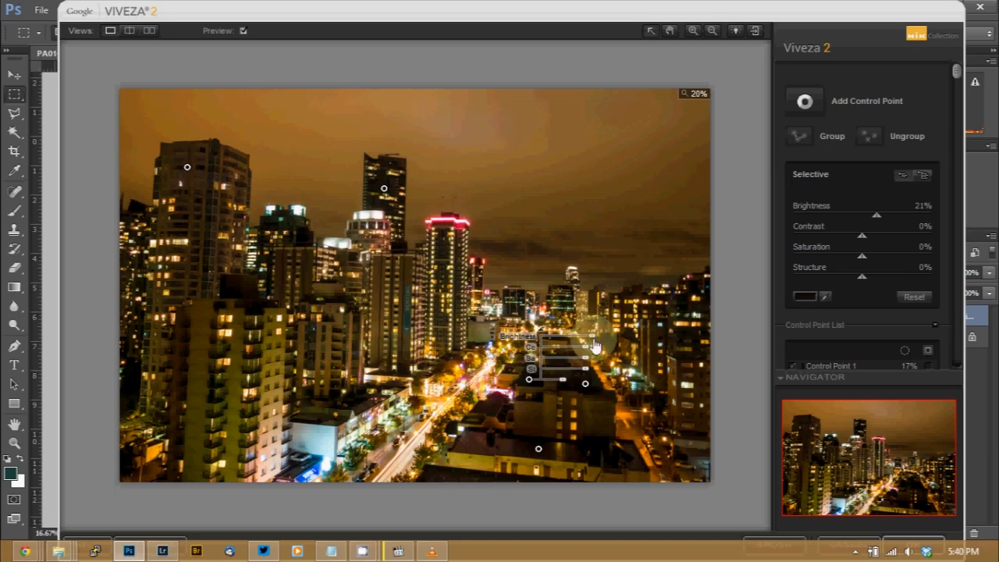
Set Brightness to 28% on the dark central tower's control point and 26% on the lowest foreground rooftop's point.
{"action": "left_click", "coordinate": [383, 188]}
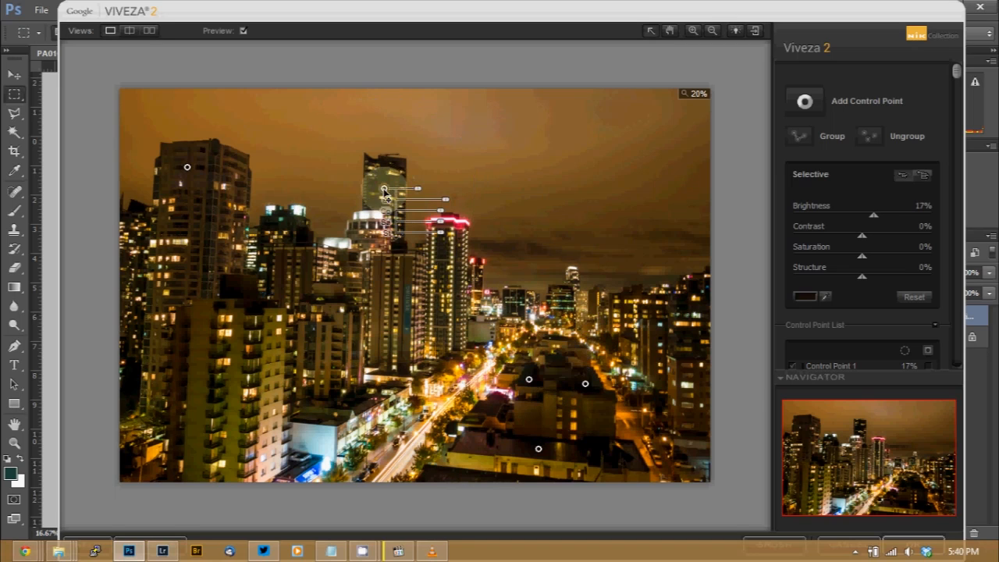
{"action": "left_click_drag", "start_coordinate": [442, 198], "coordinate": [453, 205]}
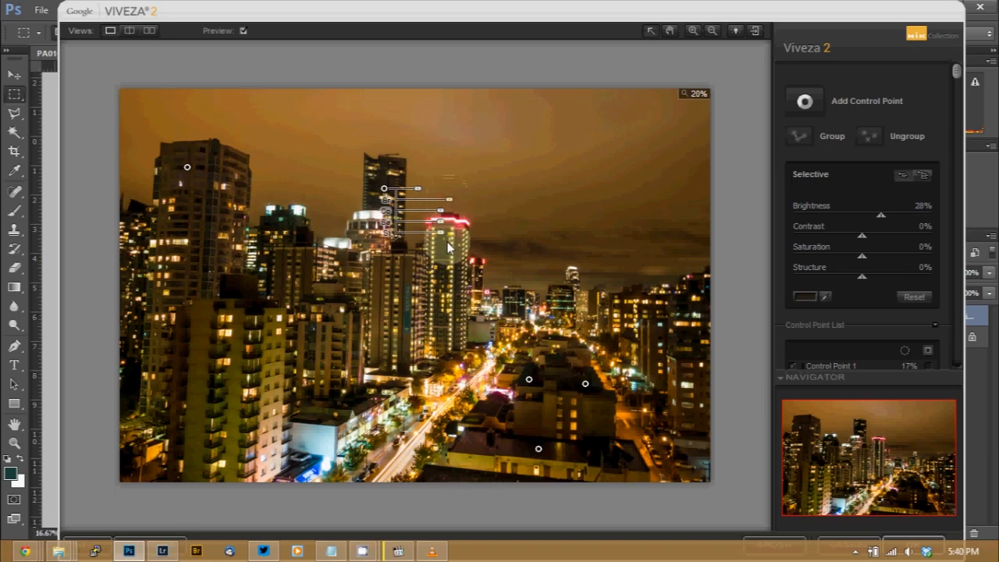
{"action": "left_click", "coordinate": [803, 106]}
{"action": "left_click", "coordinate": [538, 448]}
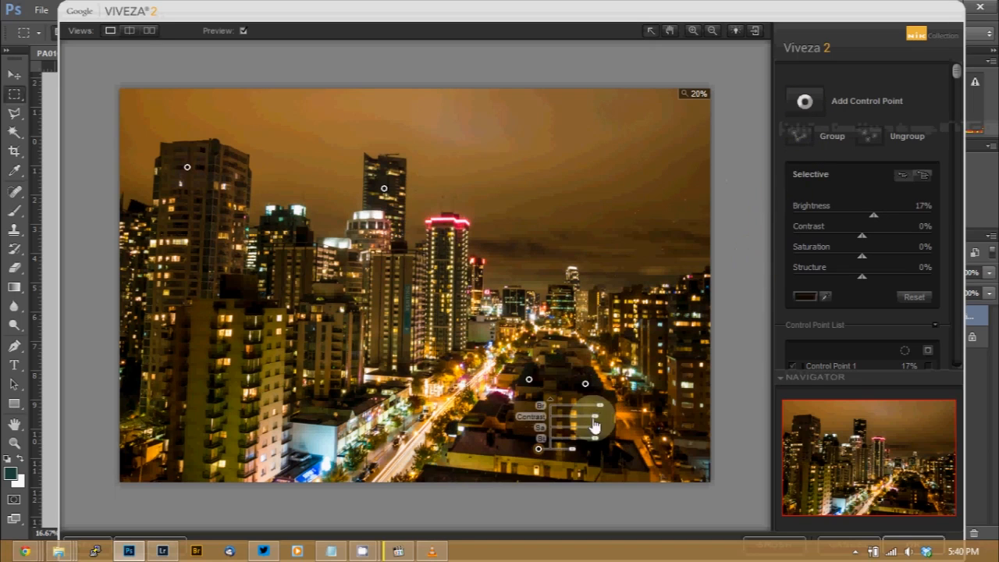
{"action": "left_click_drag", "start_coordinate": [600, 413], "coordinate": [604, 413]}
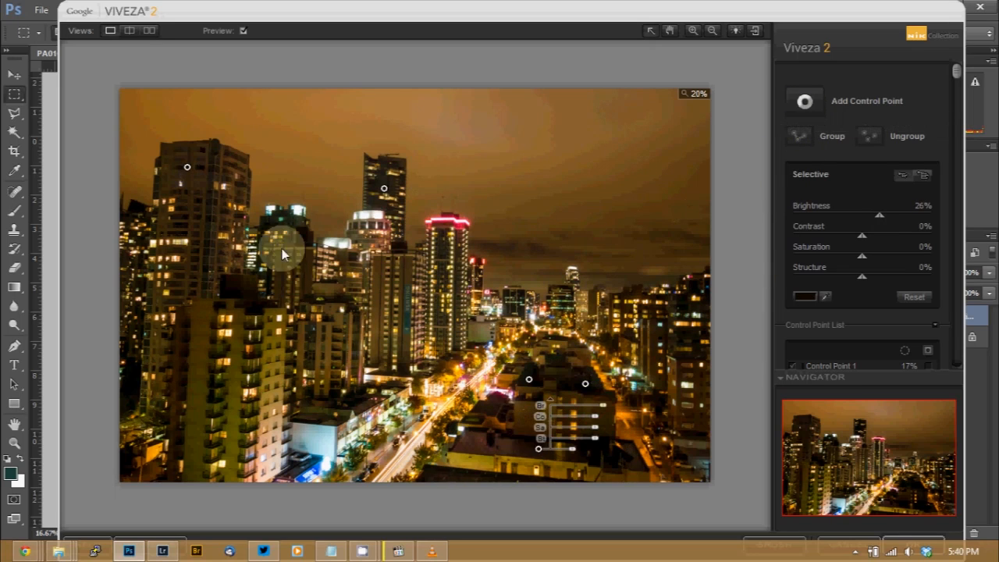
Add control points on the far-right building at 32% Brightness and on the left foreground building's dark rooftop block at 26%.
{"action": "left_click", "coordinate": [188, 168]}
{"action": "left_click_drag", "start_coordinate": [187, 167], "coordinate": [623, 331]}
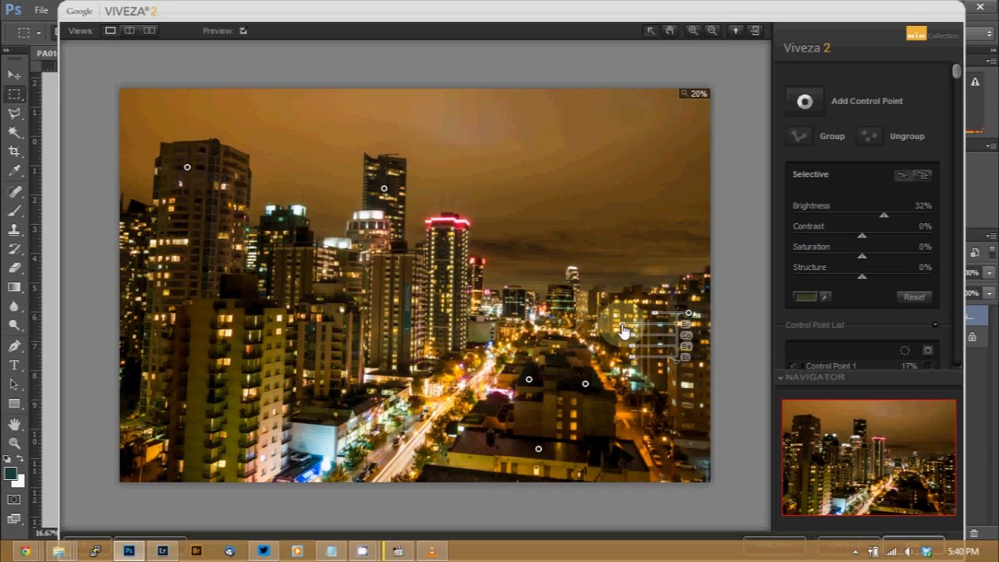
{"action": "left_click", "coordinate": [188, 168]}
{"action": "left_click_drag", "start_coordinate": [189, 173], "coordinate": [229, 296]}
{"action": "left_click_drag", "start_coordinate": [287, 306], "coordinate": [293, 310]}
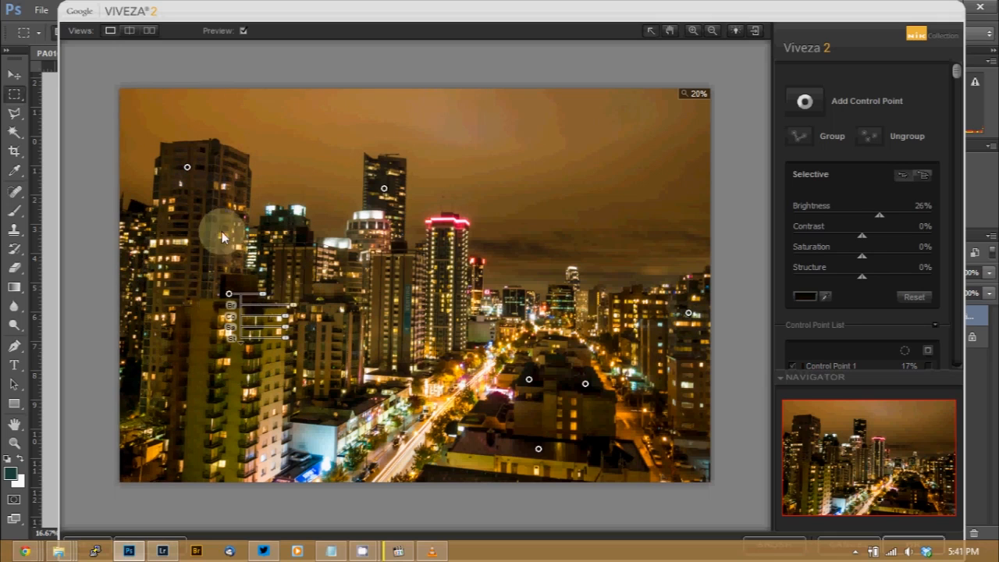
Add control points on the brightly lit tower tops, with -24% Brightness on the red-lit one, and compare before and after in the preview.
{"action": "left_click_drag", "start_coordinate": [221, 231], "coordinate": [445, 226]}
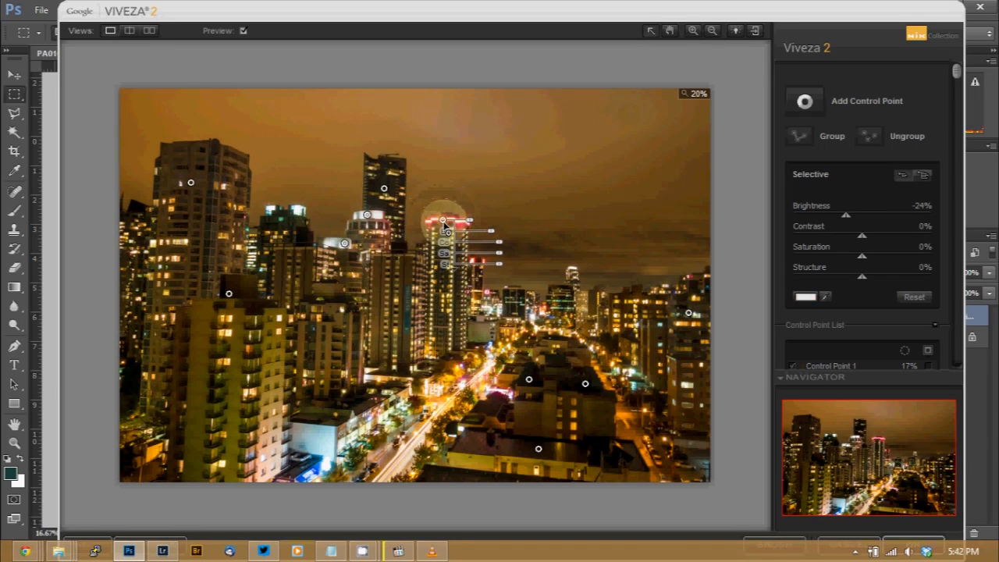
{"action": "left_click", "coordinate": [243, 32]}
{"action": "left_click", "coordinate": [242, 31]}
{"action": "left_click", "coordinate": [243, 31]}
{"action": "left_click", "coordinate": [242, 32]}
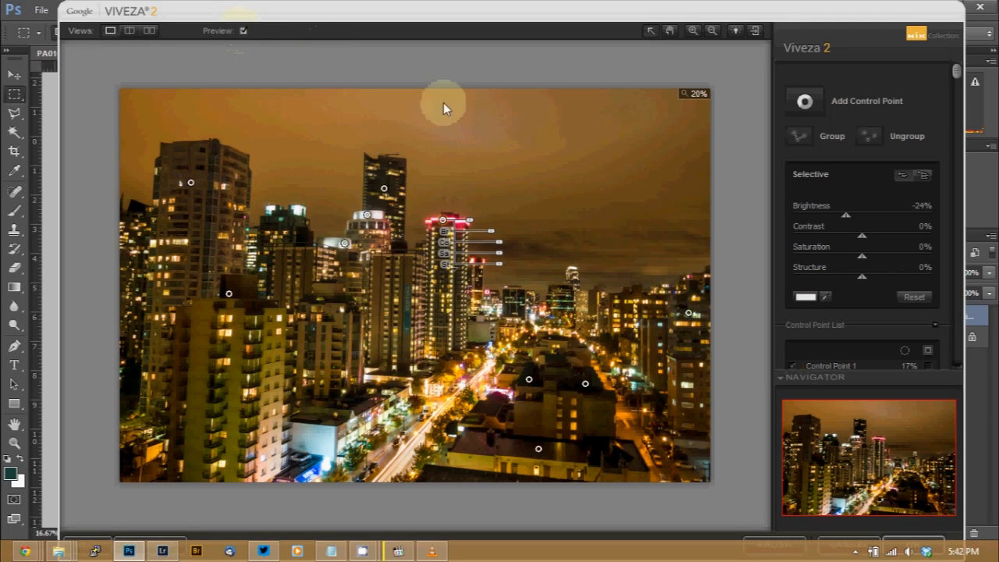
Apply the Viveza 2 adjustments and toggle the Viveza 2 layer's visibility to compare with the original.
{"action": "left_click", "coordinate": [932, 543]}
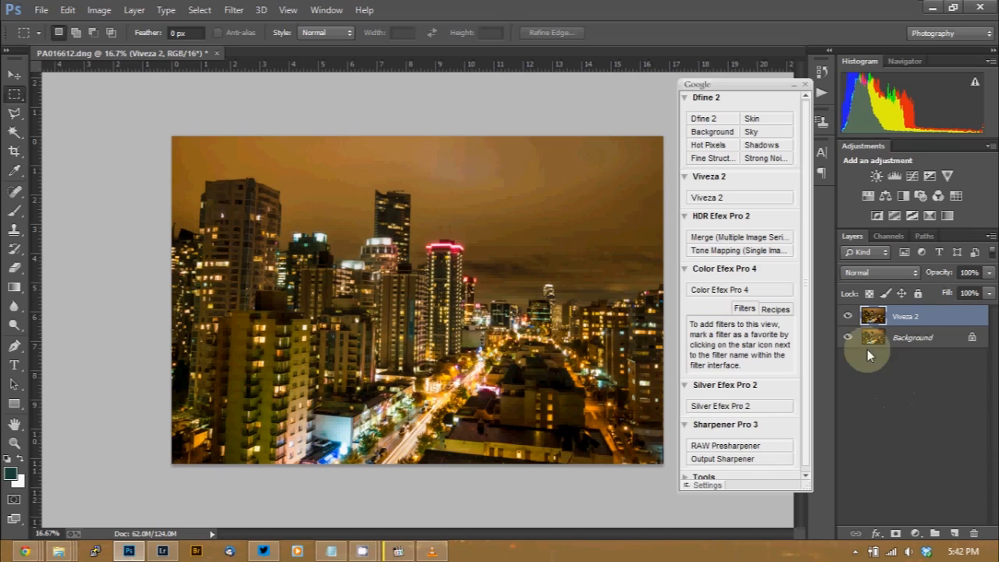
{"action": "left_click", "coordinate": [848, 316]}
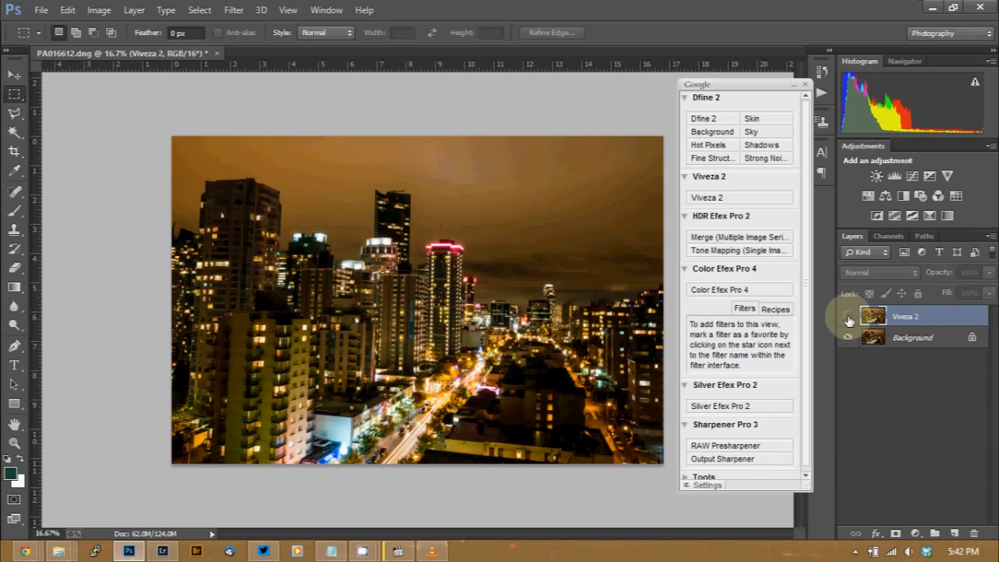
Open the image in Color Efex Pro 4 and apply the Detail Extractor filter.
{"action": "left_click", "coordinate": [763, 290]}
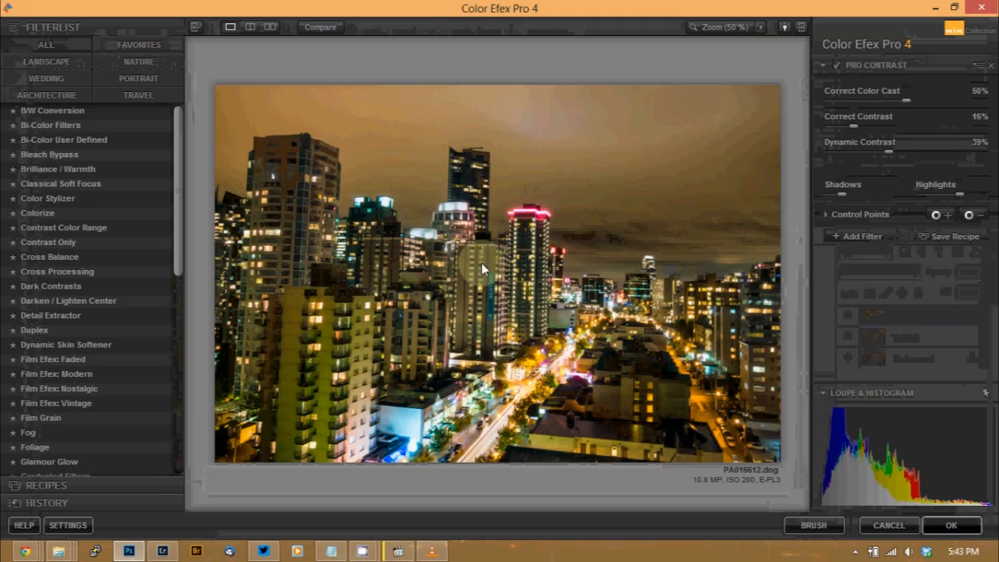
{"action": "left_click", "coordinate": [146, 315]}
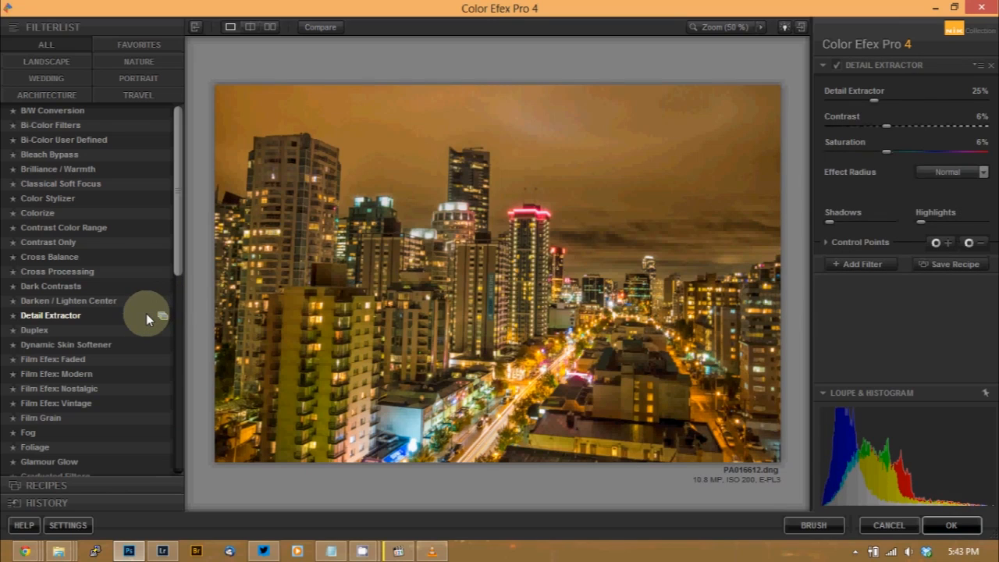
Add the Pro Contrast filter and place it above Detail Extractor in the filter stack.
{"action": "left_click", "coordinate": [886, 267]}
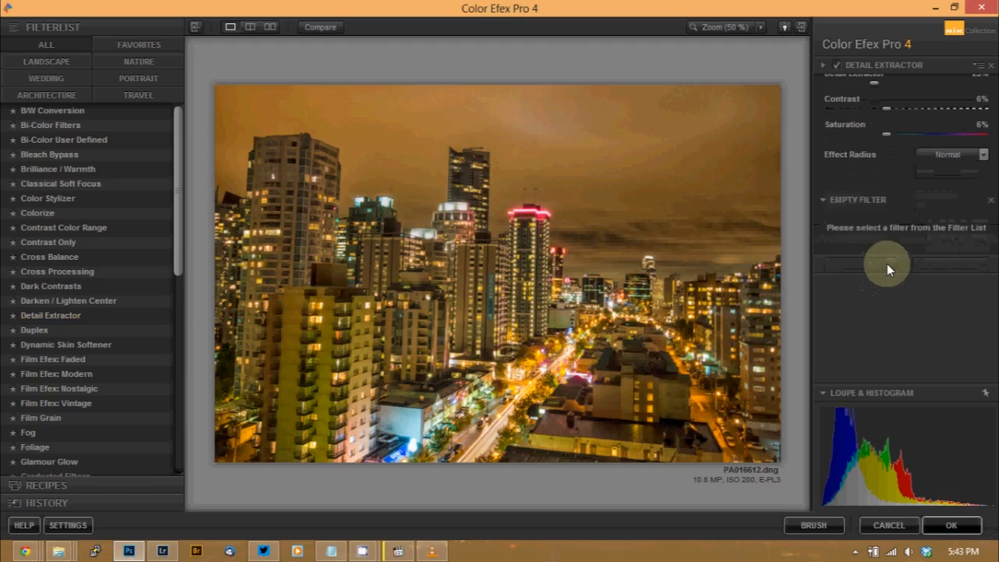
{"action": "left_click", "coordinate": [179, 452]}
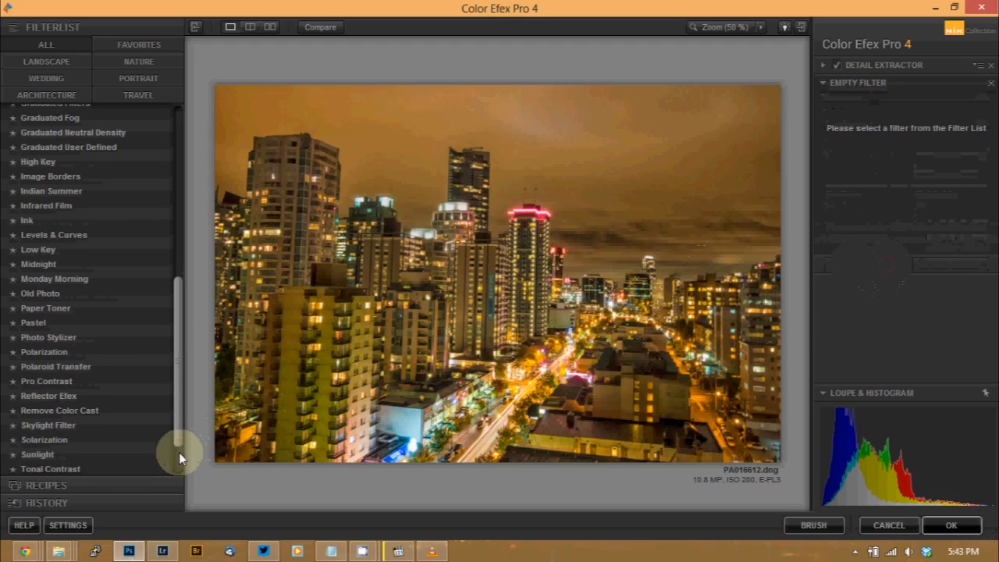
{"action": "left_click", "coordinate": [142, 381]}
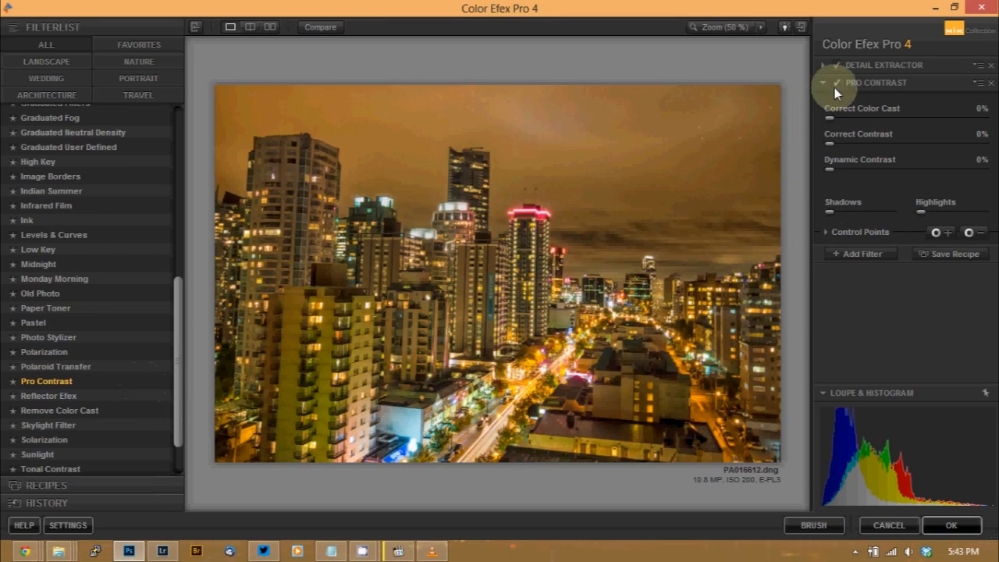
{"action": "left_click_drag", "start_coordinate": [859, 86], "coordinate": [856, 59]}
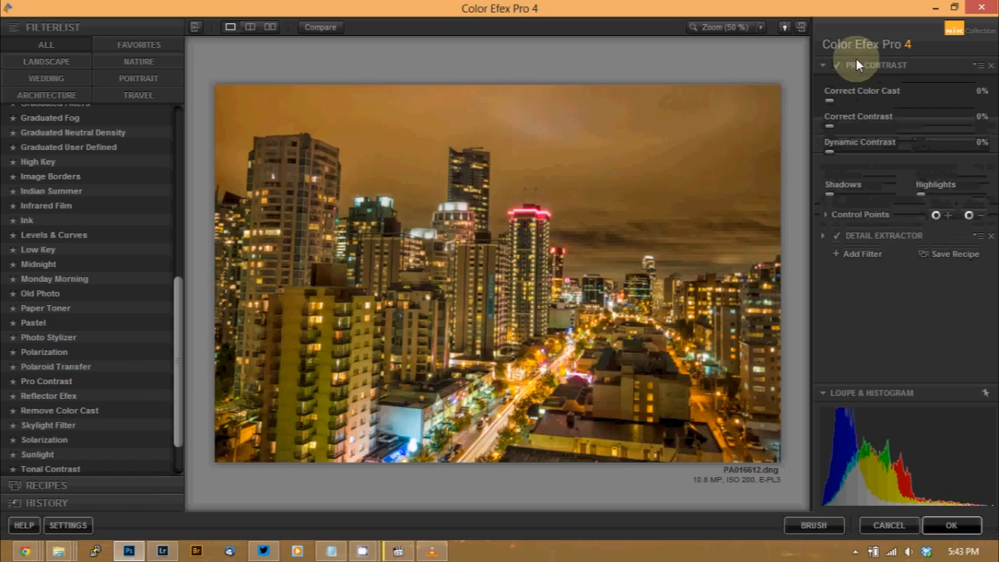
Compare the preview with the original and set Pro Contrast to 12% Correct Color Cast, 20% Correct Contrast and 10% Dynamic Contrast.
{"action": "left_click", "coordinate": [330, 34]}
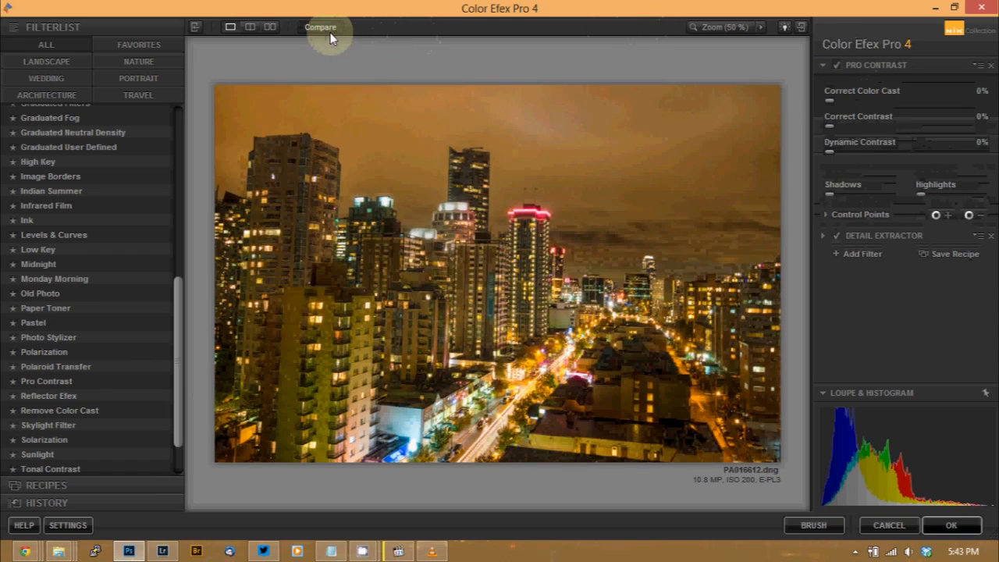
{"action": "left_click", "coordinate": [330, 34]}
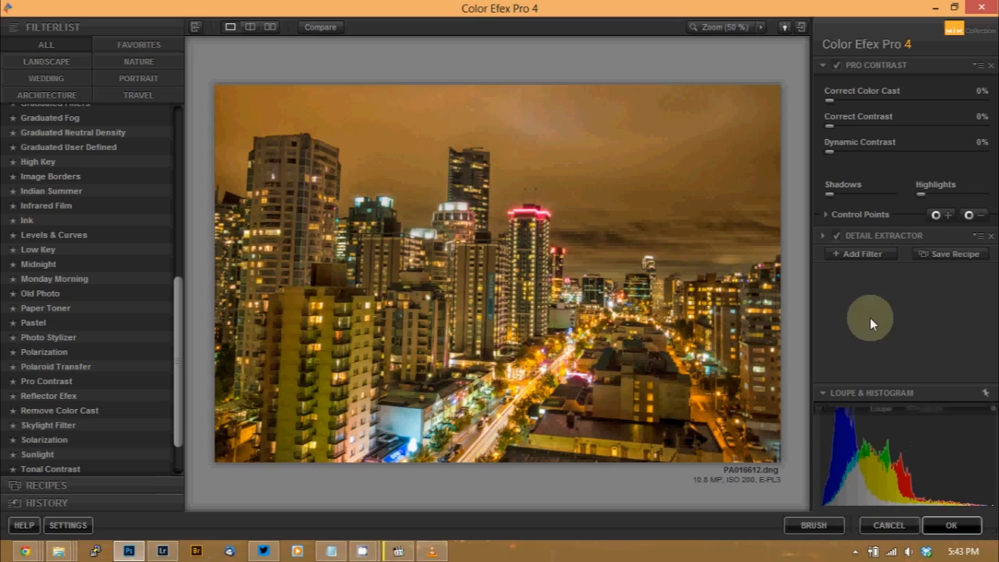
{"action": "left_click", "coordinate": [860, 124]}
{"action": "left_click", "coordinate": [848, 99]}
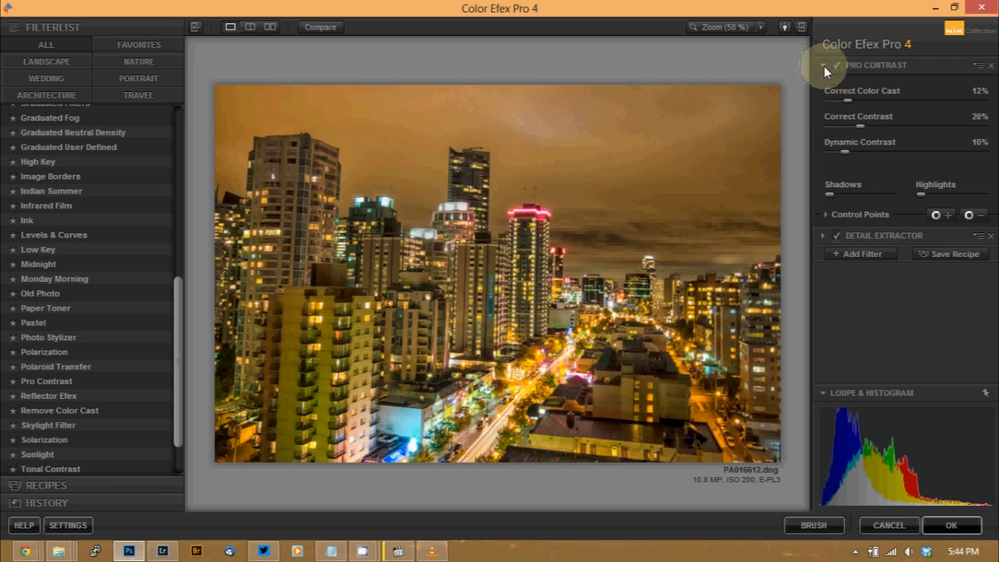
Set the Detail Extractor filter to 30% Detail Extractor, 17% Contrast and 19% Saturation.
{"action": "left_click", "coordinate": [822, 235]}
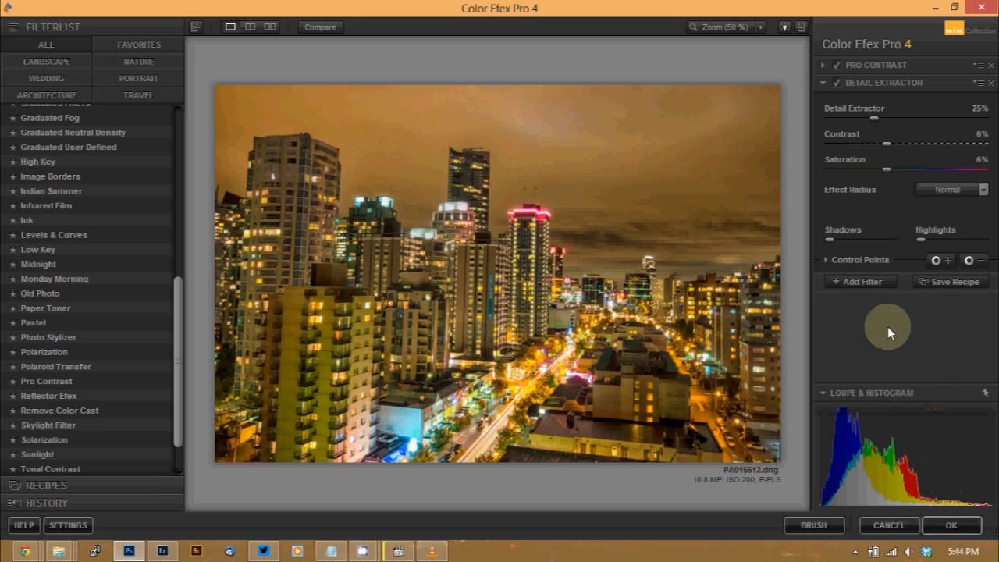
{"action": "left_click", "coordinate": [910, 141]}
{"action": "left_click_drag", "start_coordinate": [913, 141], "coordinate": [887, 118]}
{"action": "left_click", "coordinate": [908, 167]}
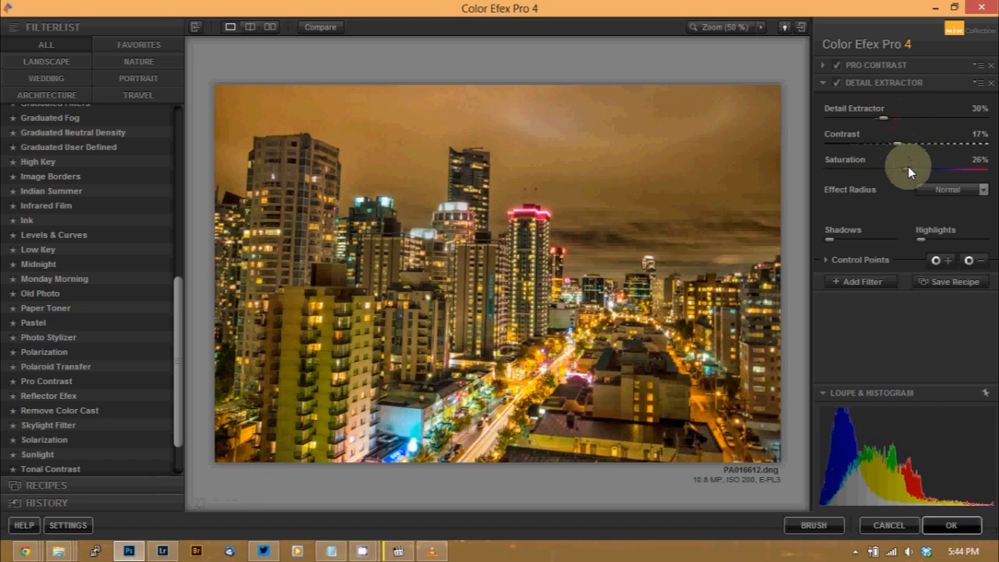
{"action": "left_click_drag", "start_coordinate": [907, 169], "coordinate": [901, 171]}
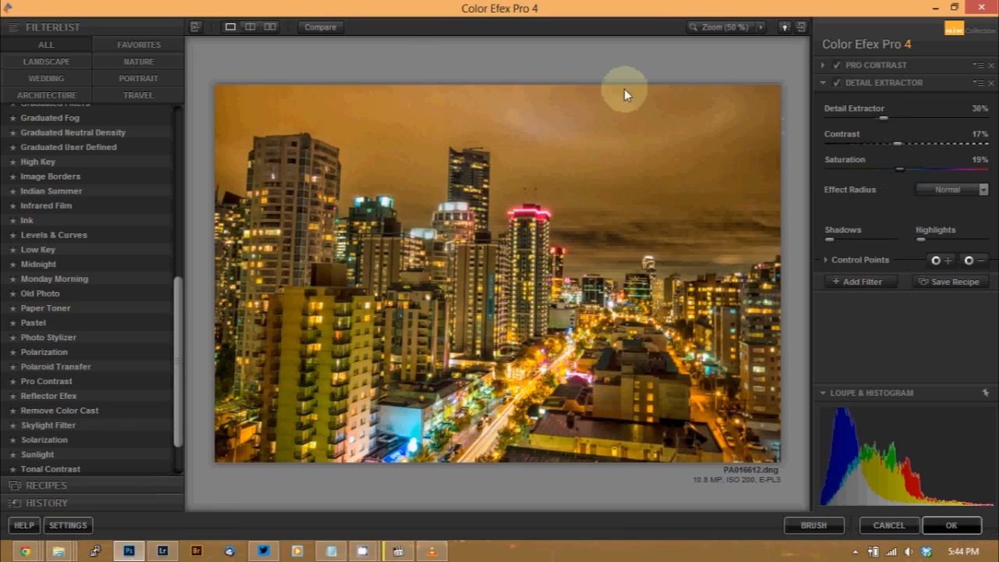
Compare the filtered preview with the original and apply the Color Efex Pro 4 filters to the image.
{"action": "left_click", "coordinate": [334, 28]}
{"action": "left_click", "coordinate": [335, 27]}
{"action": "left_click", "coordinate": [333, 27]}
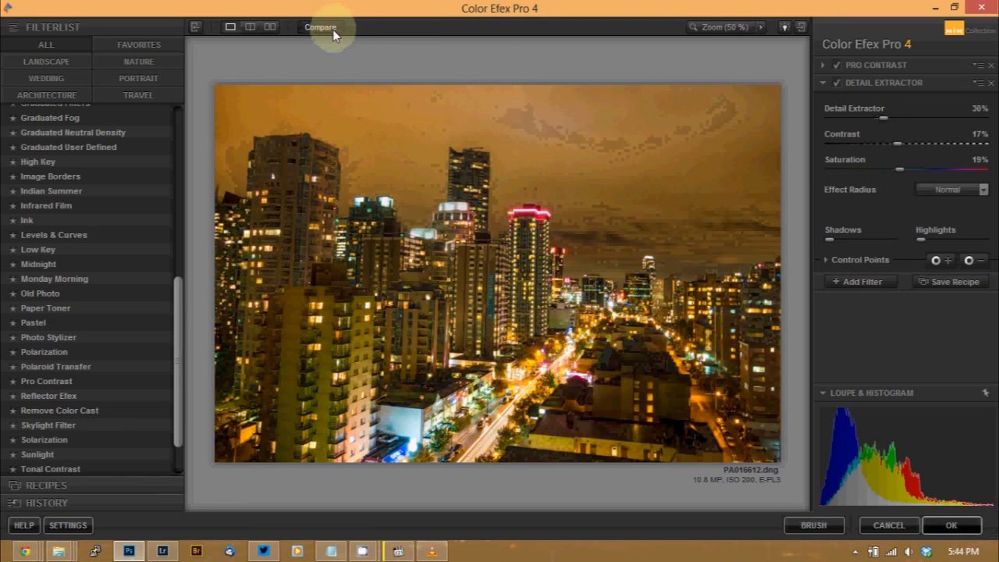
{"action": "left_click", "coordinate": [938, 524]}
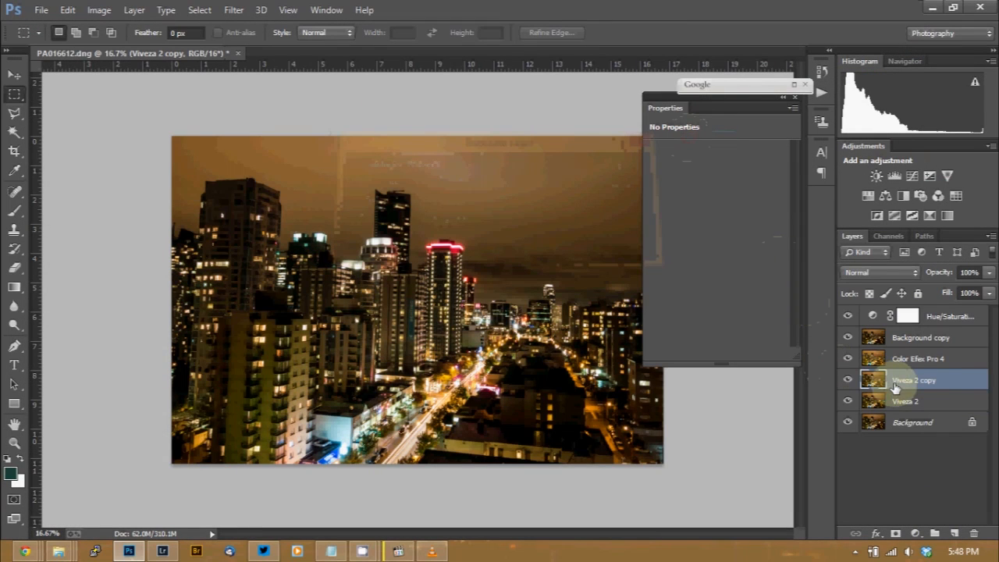
Move the Viveza 2 copy layer to the top of the layer stack, above the Hue/Saturation layer.
{"action": "left_click_drag", "start_coordinate": [895, 383], "coordinate": [914, 321]}
{"action": "right_click", "coordinate": [914, 321]}
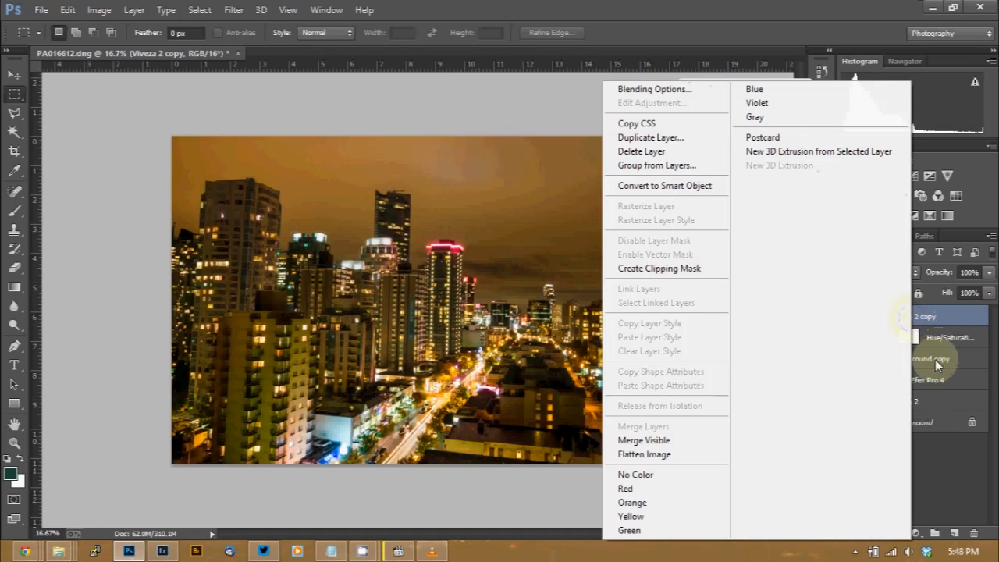
{"action": "left_click", "coordinate": [944, 461]}
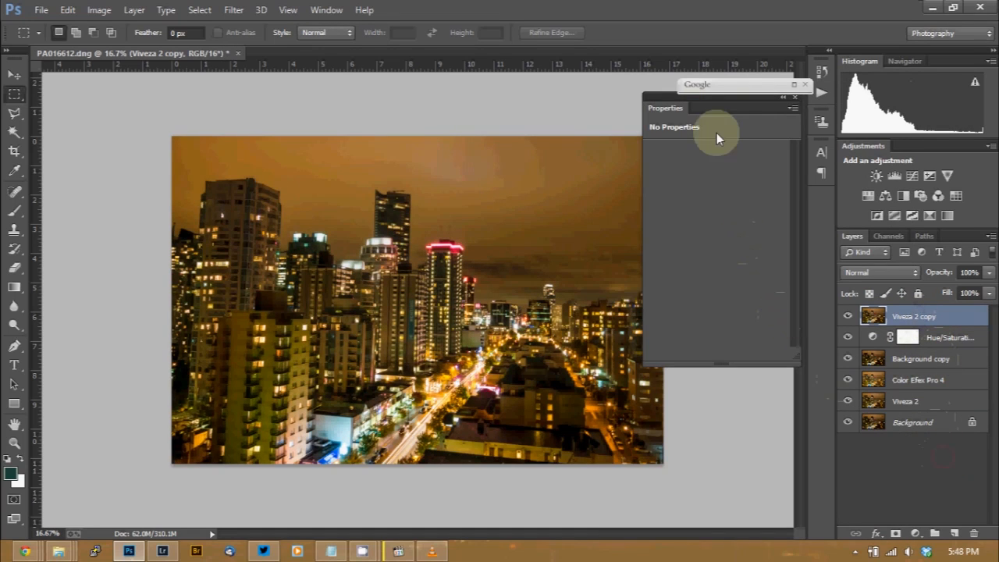
Open the Viveza 2 copy layer in Silver Efex Pro 2 and apply the 005 High Structure (harsh) preset.
{"action": "left_click", "coordinate": [793, 87]}
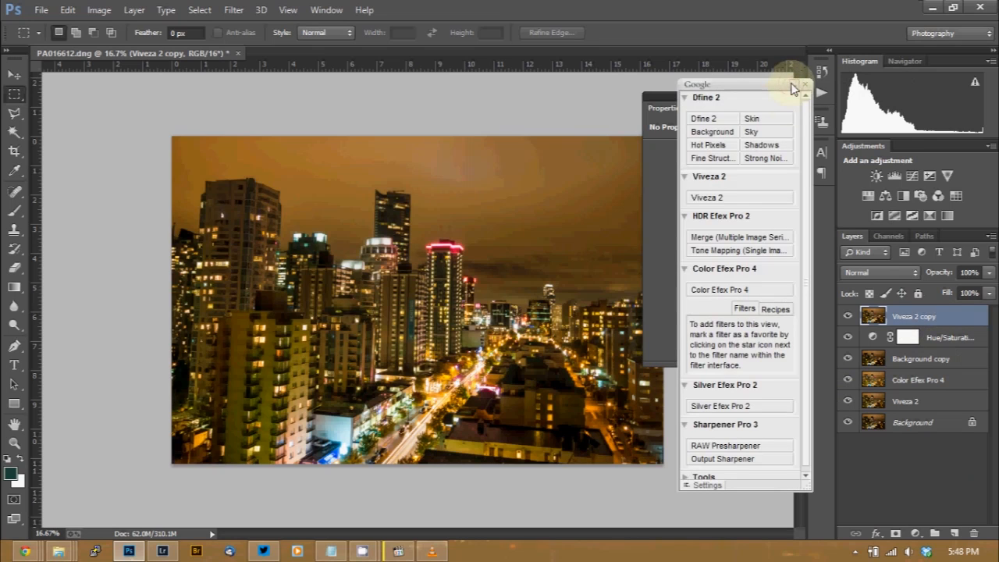
{"action": "left_click", "coordinate": [763, 412]}
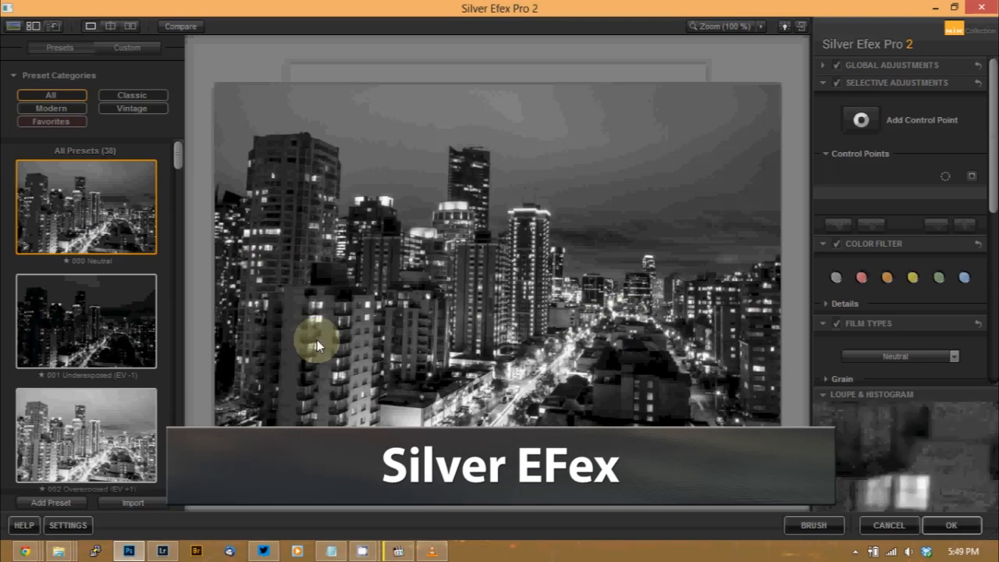
{"action": "left_click", "coordinate": [175, 417]}
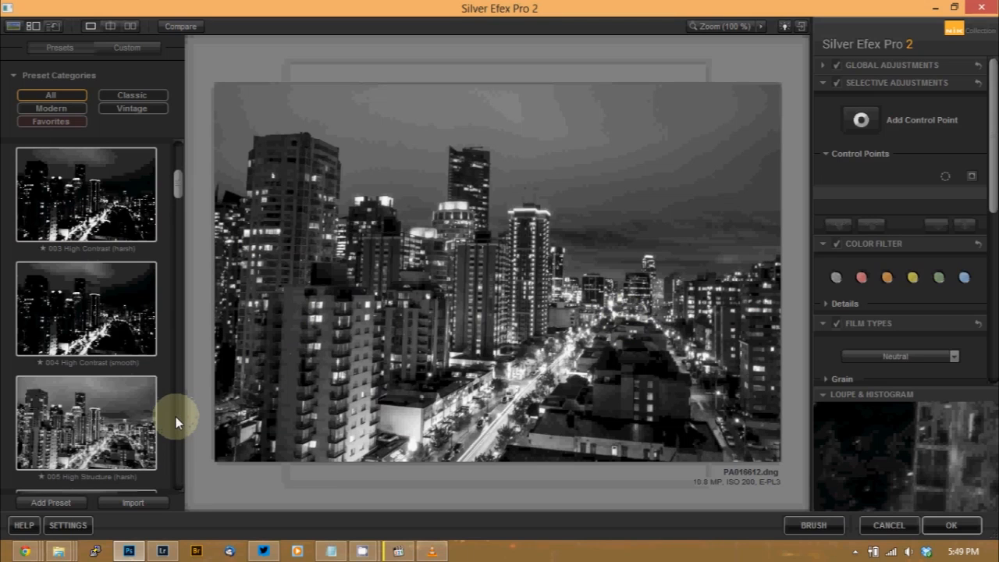
{"action": "left_click", "coordinate": [136, 421]}
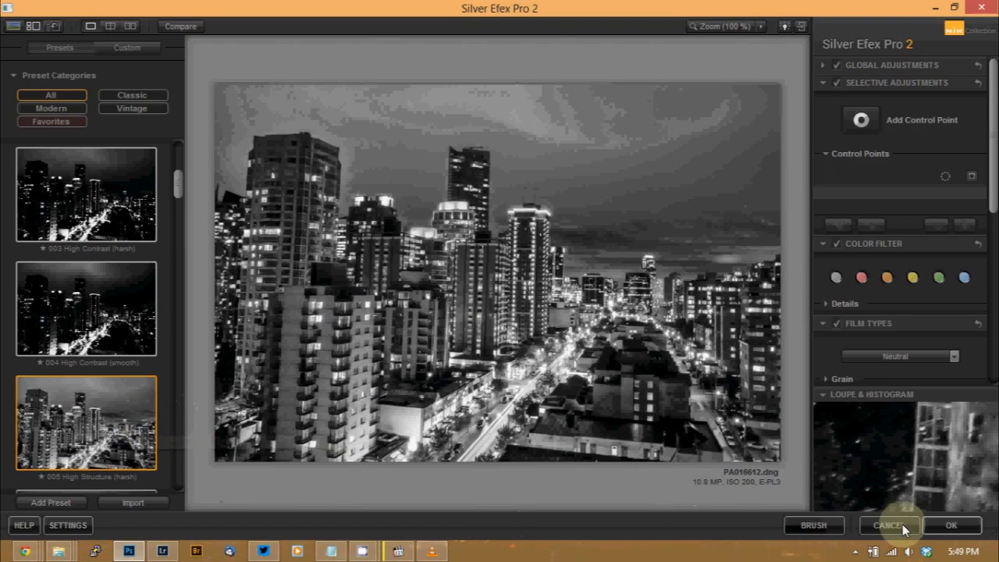
{"action": "left_click", "coordinate": [934, 528]}
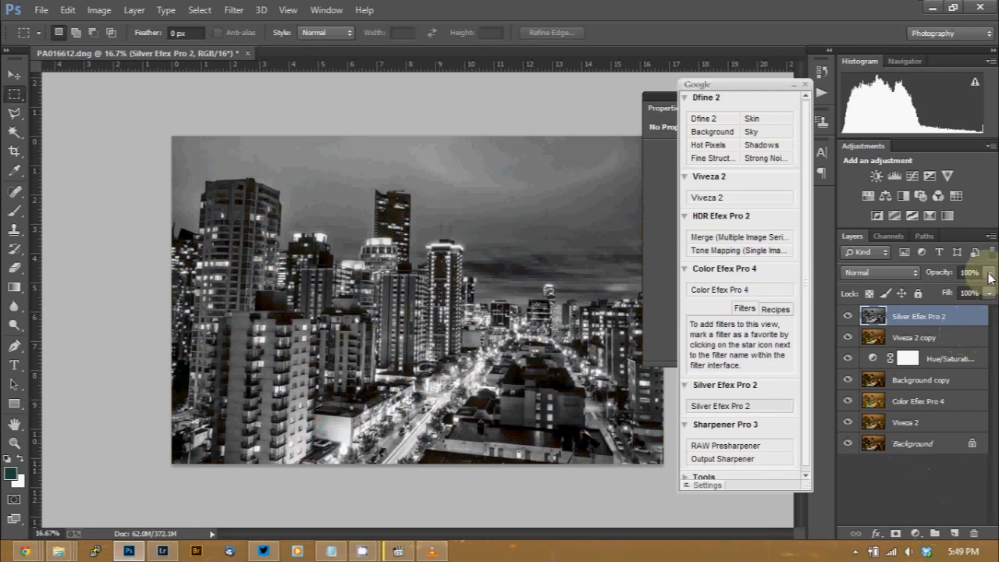
Set the Silver Efex Pro 2 layer's opacity to 41% and toggle its visibility to compare the effect.
{"action": "left_click_drag", "start_coordinate": [990, 277], "coordinate": [945, 288]}
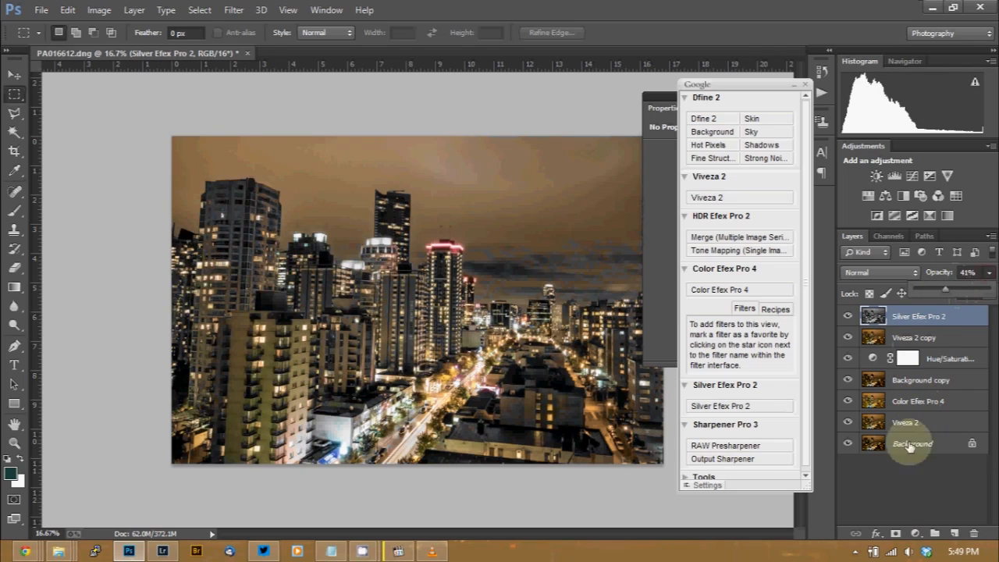
{"action": "left_click", "coordinate": [898, 495]}
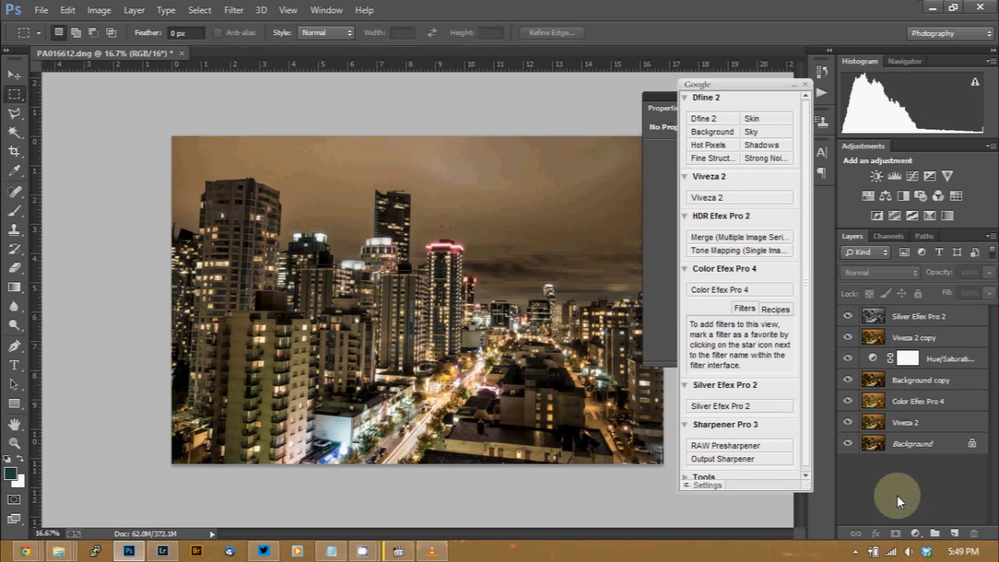
{"action": "left_click", "coordinate": [848, 316]}
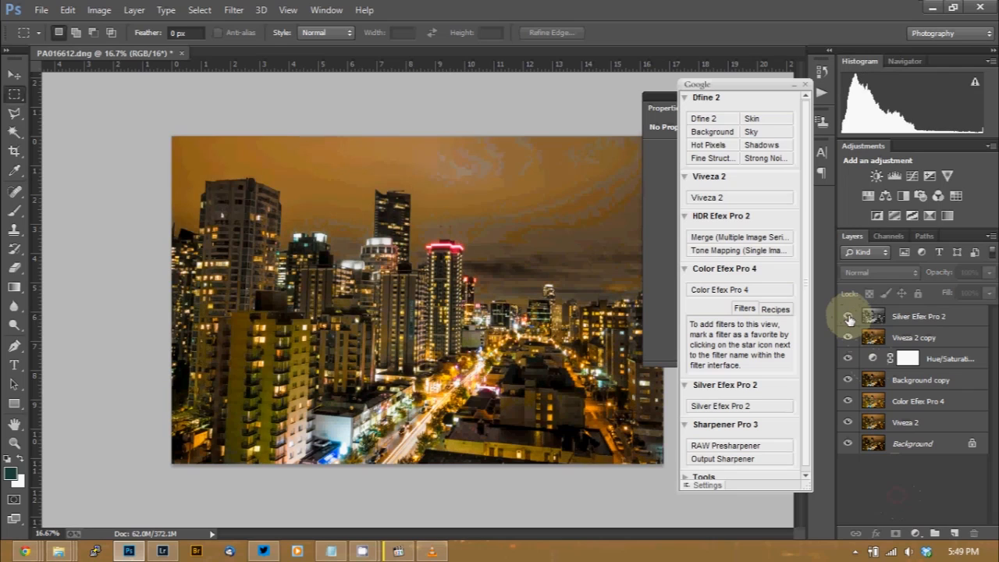
{"action": "left_click", "coordinate": [848, 316]}
{"action": "left_click", "coordinate": [849, 316]}
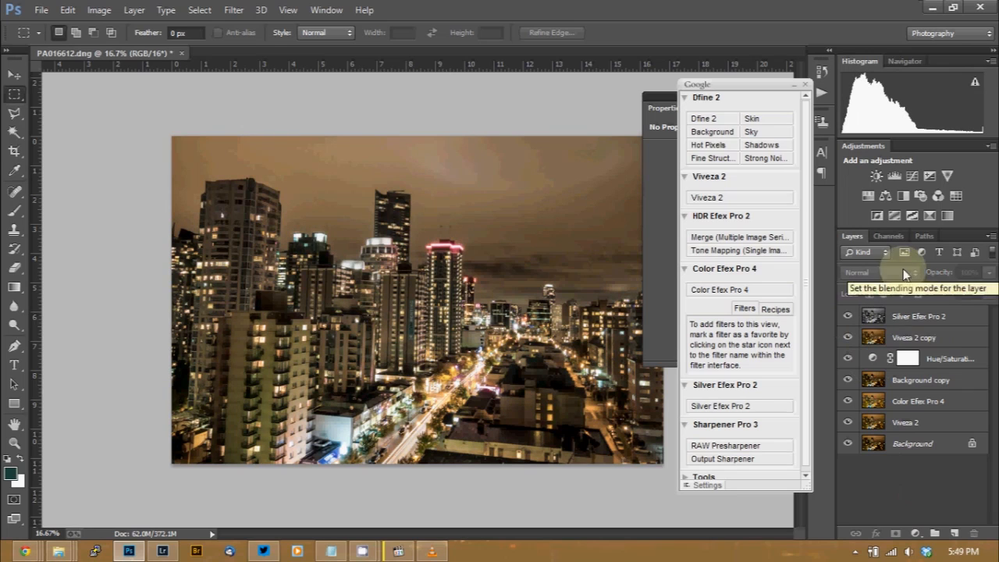
Try Overlay on the Silver Efex Pro 2 layer, settle on the Screen blend mode, and toggle the layer's visibility to compare.
{"action": "left_click", "coordinate": [934, 323]}
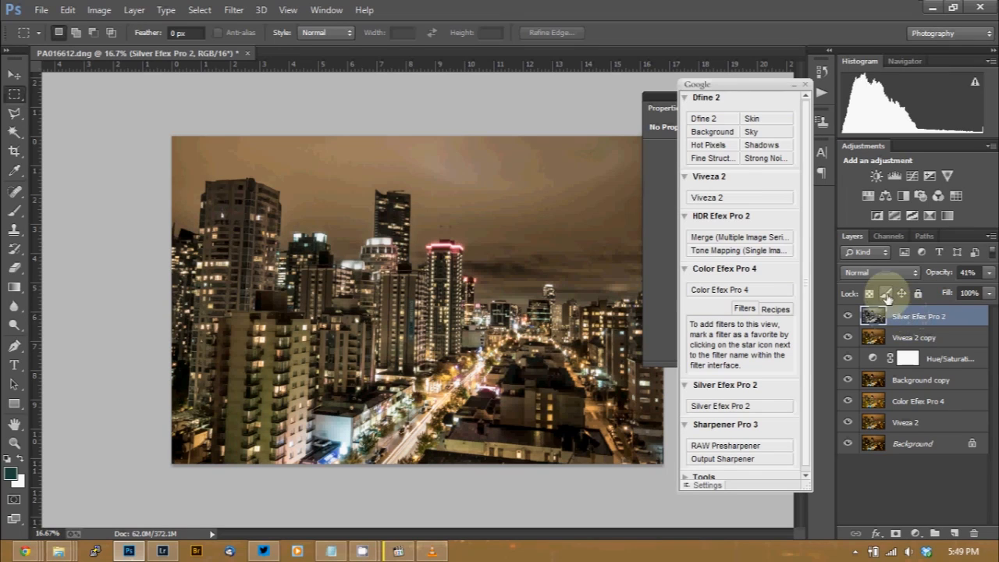
{"action": "left_click", "coordinate": [914, 274]}
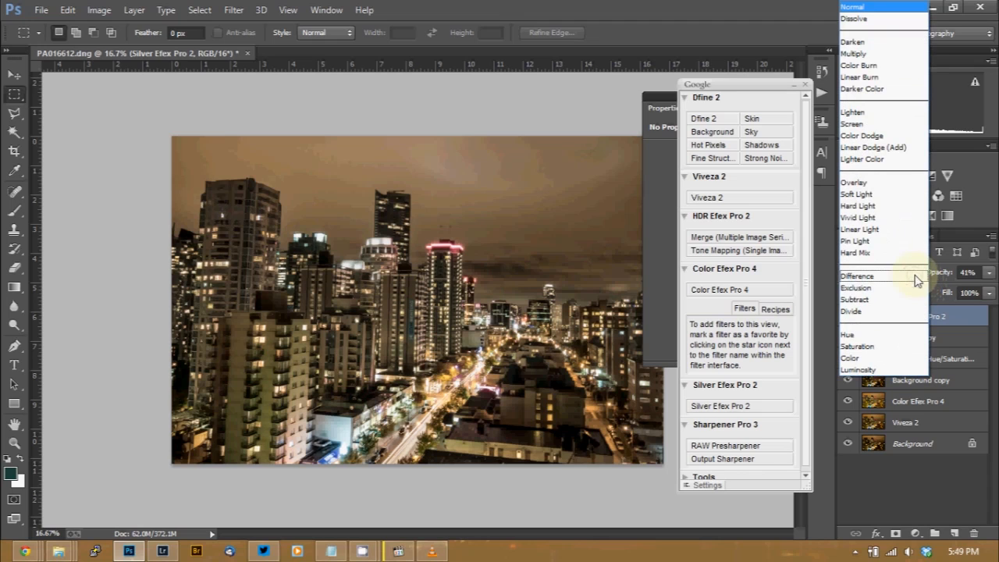
{"action": "left_click", "coordinate": [905, 182]}
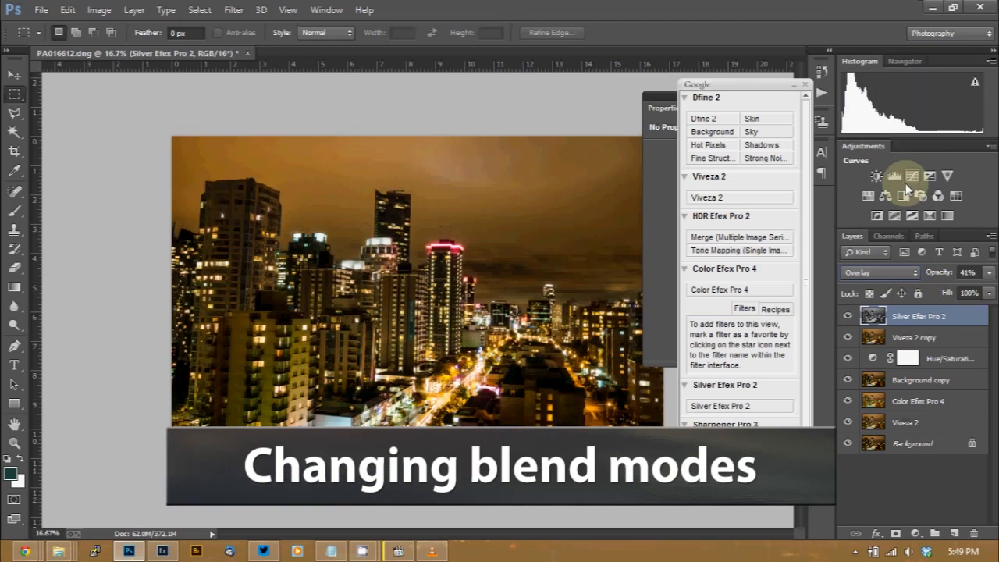
{"action": "left_click", "coordinate": [892, 274]}
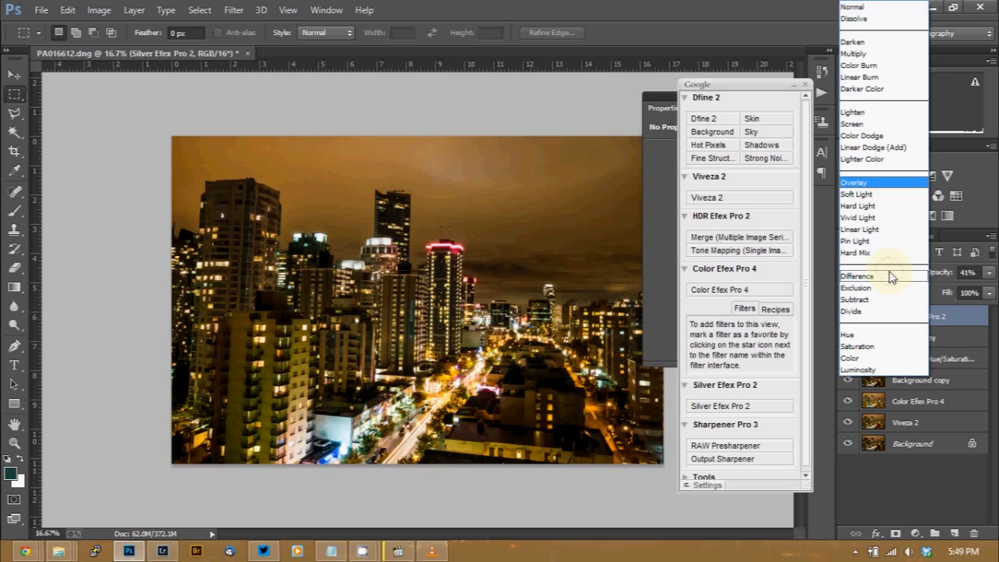
{"action": "left_click", "coordinate": [890, 125]}
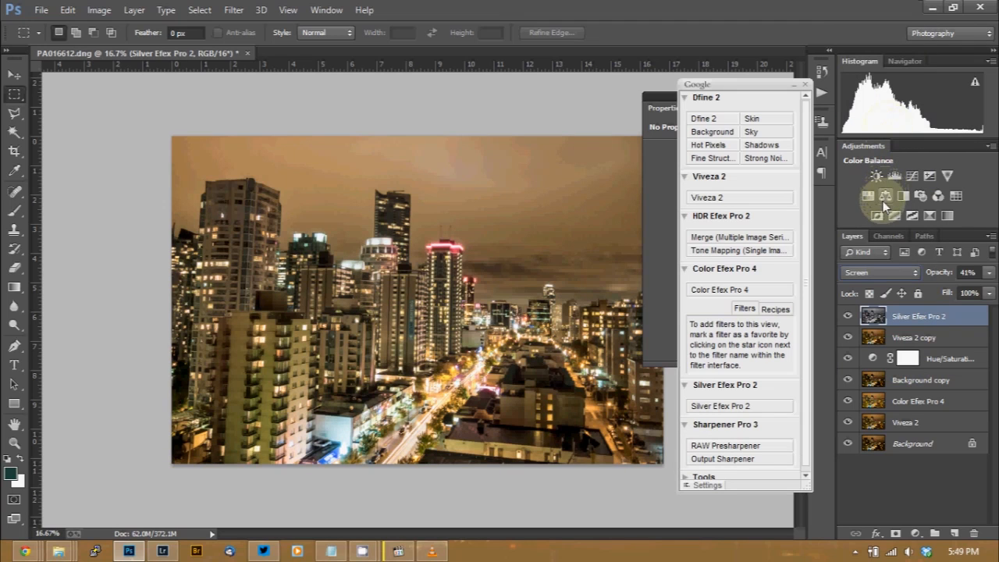
{"action": "left_click", "coordinate": [847, 318]}
{"action": "left_click", "coordinate": [847, 318]}
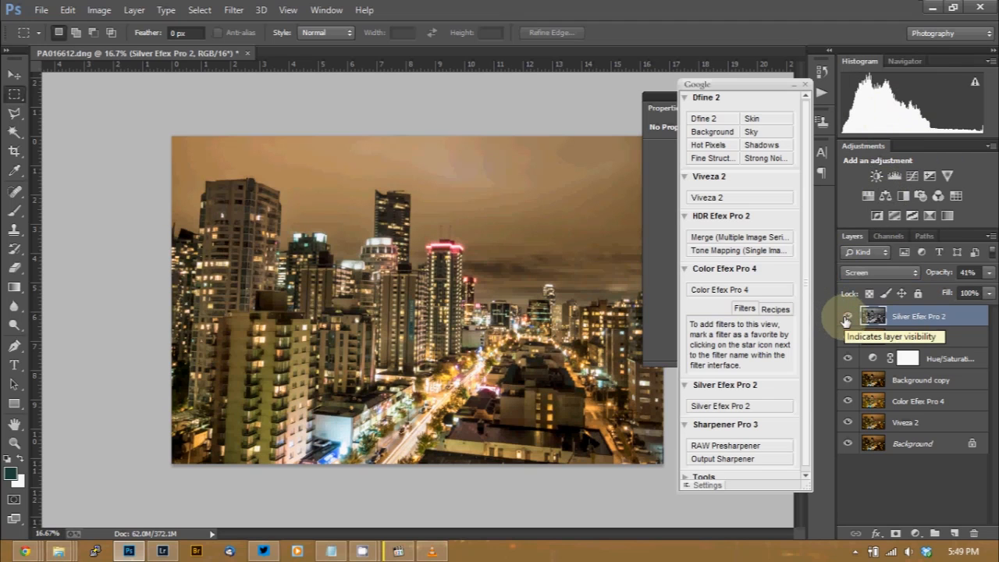
Flatten the image into a single layer, then close it with its changes saved to return to Lightroom.
{"action": "left_click", "coordinate": [773, 198]}
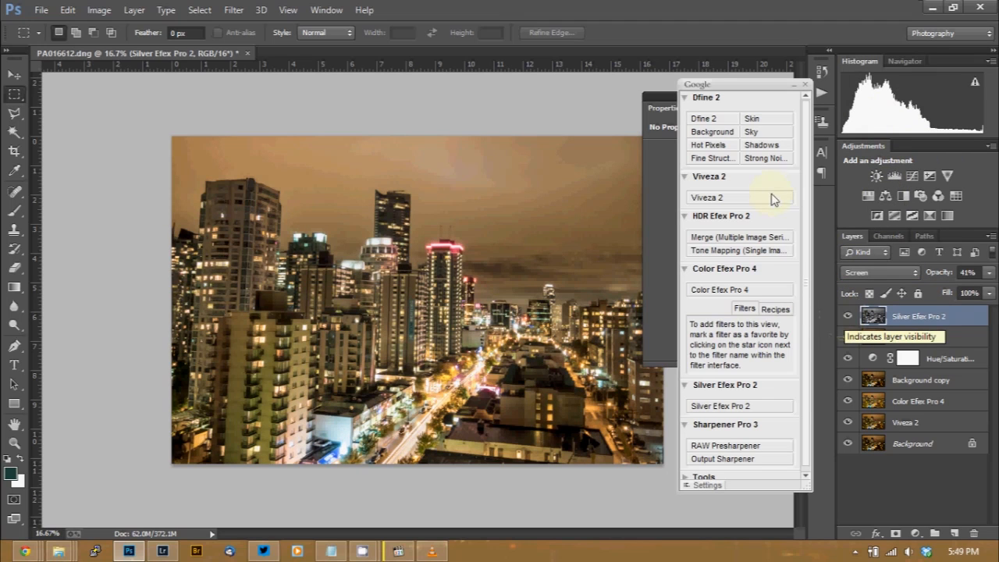
{"action": "left_click", "coordinate": [792, 88]}
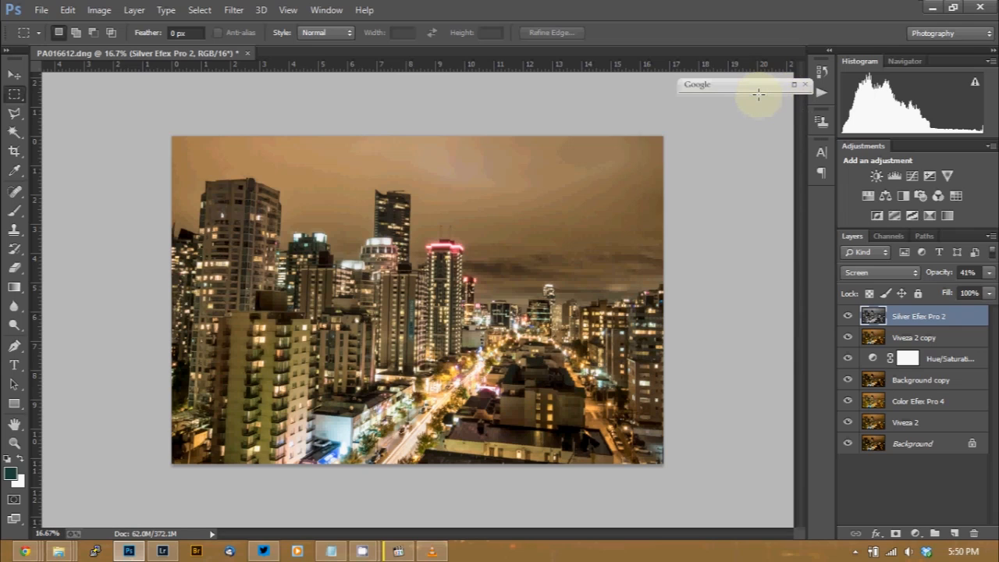
{"action": "left_click", "coordinate": [146, 12]}
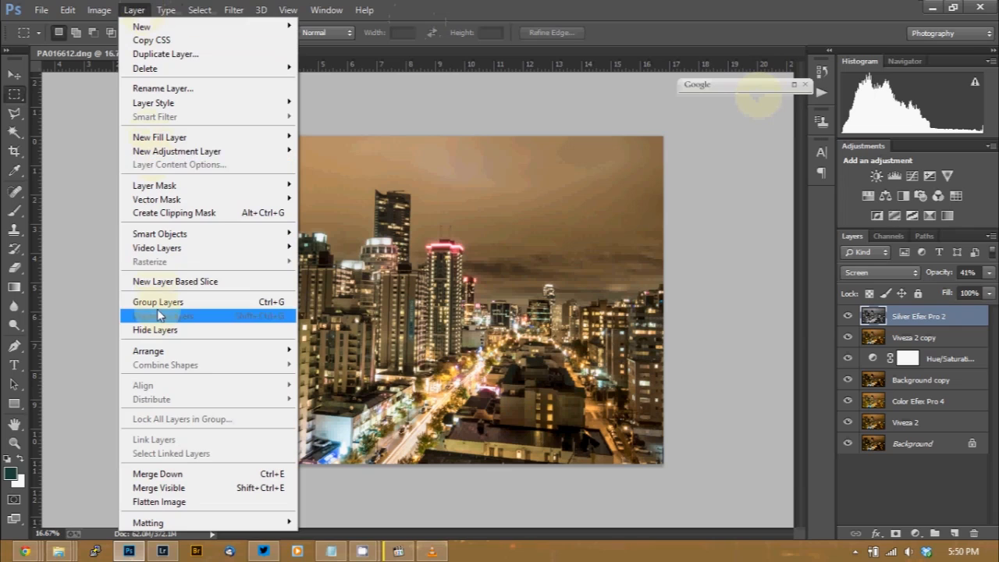
{"action": "left_click", "coordinate": [166, 502]}
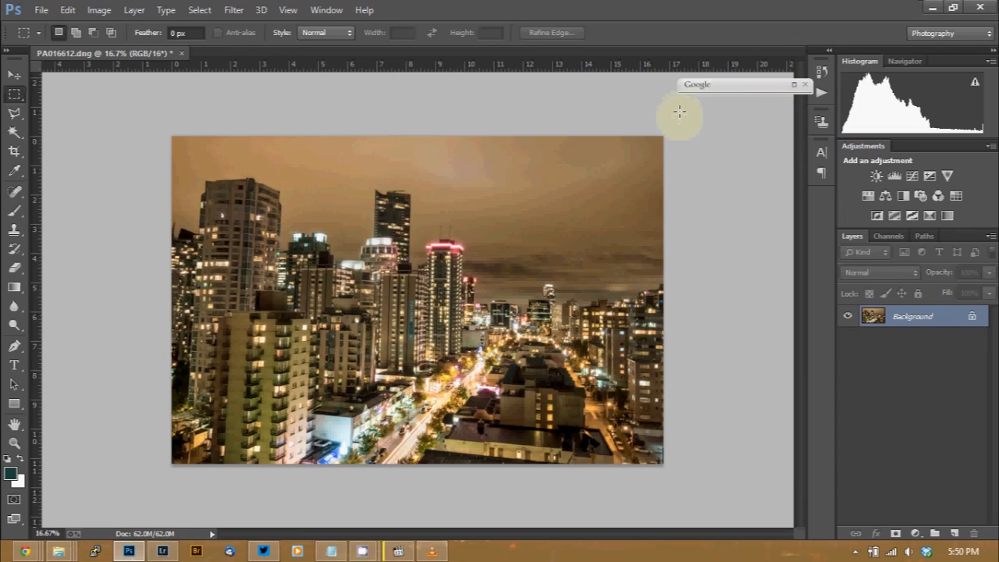
{"action": "left_click", "coordinate": [979, 8]}
{"action": "left_click", "coordinate": [447, 218]}
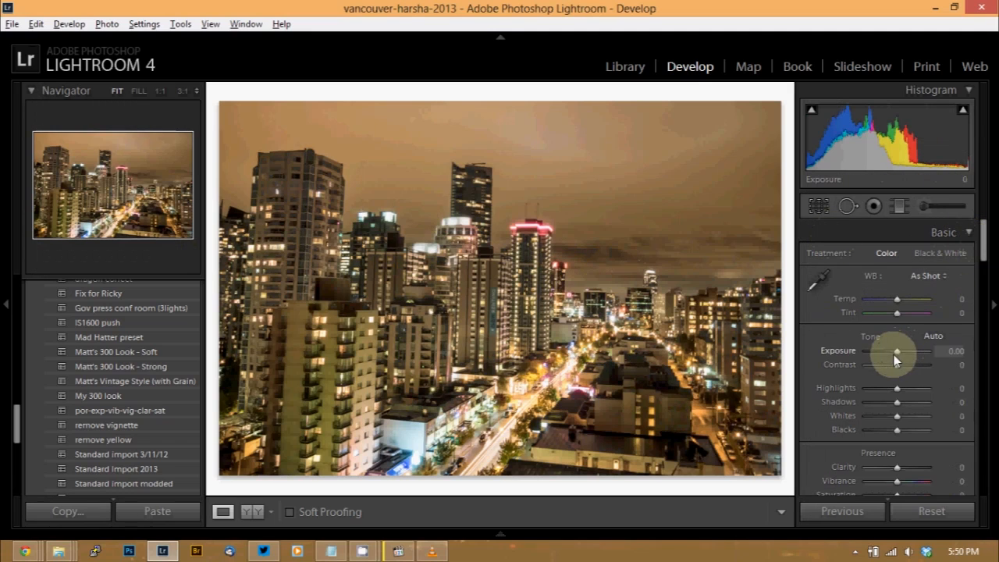
Set the edited skyline photo's Exposure to +0.10 in the Develop module.
{"action": "left_click_drag", "start_coordinate": [895, 353], "coordinate": [896, 353]}
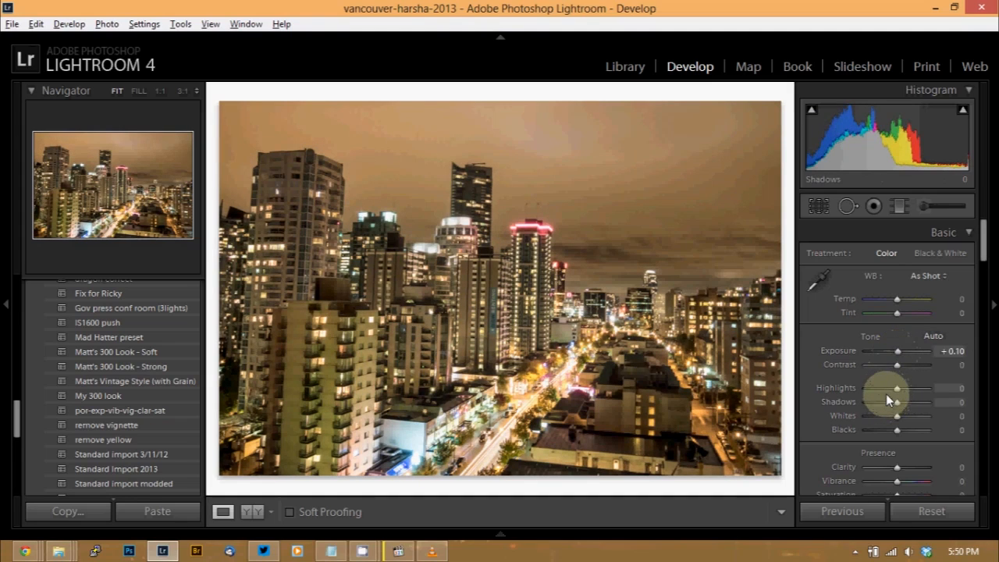
Lower the skyline photo's Highlights to -35.
{"action": "key", "text": "Down"}
{"action": "key", "text": "Down"}
{"action": "key", "text": "Down"}
{"action": "key", "text": "Down"}
{"action": "key", "text": "Down"}
{"action": "key", "text": "Down"}
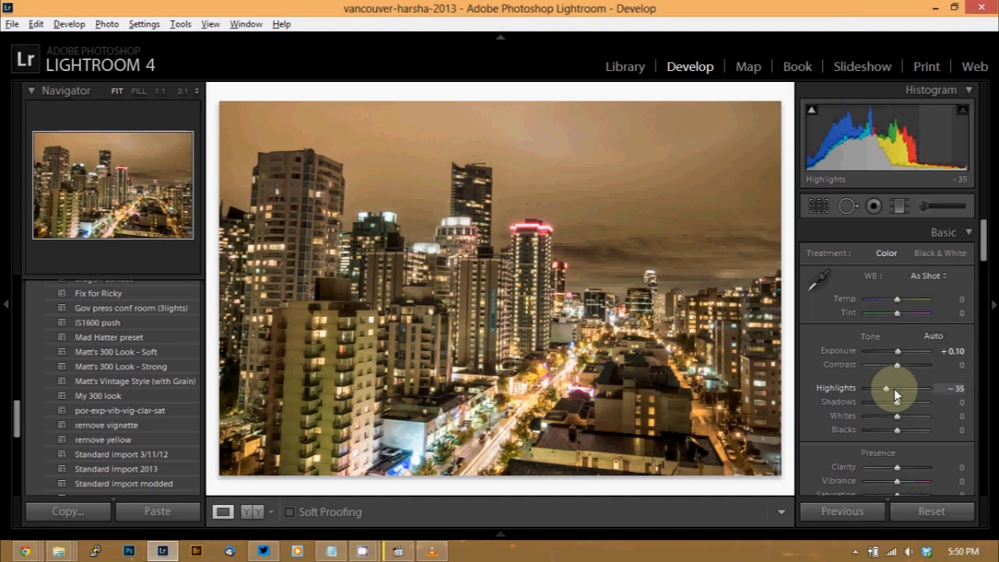
{"action": "left_click", "coordinate": [982, 441]}
{"action": "left_click", "coordinate": [983, 446]}
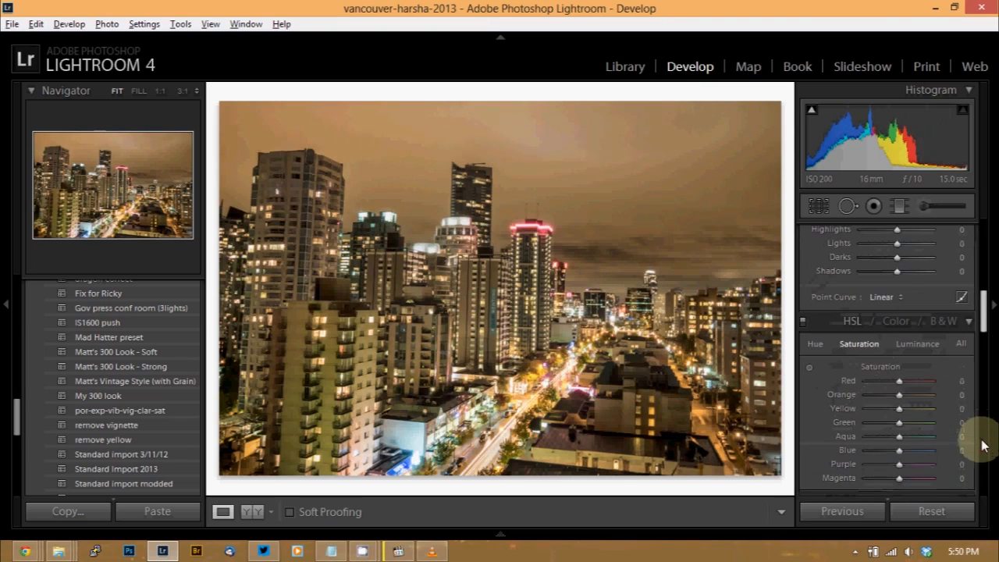
{"action": "left_click", "coordinate": [983, 445]}
{"action": "left_click", "coordinate": [983, 446]}
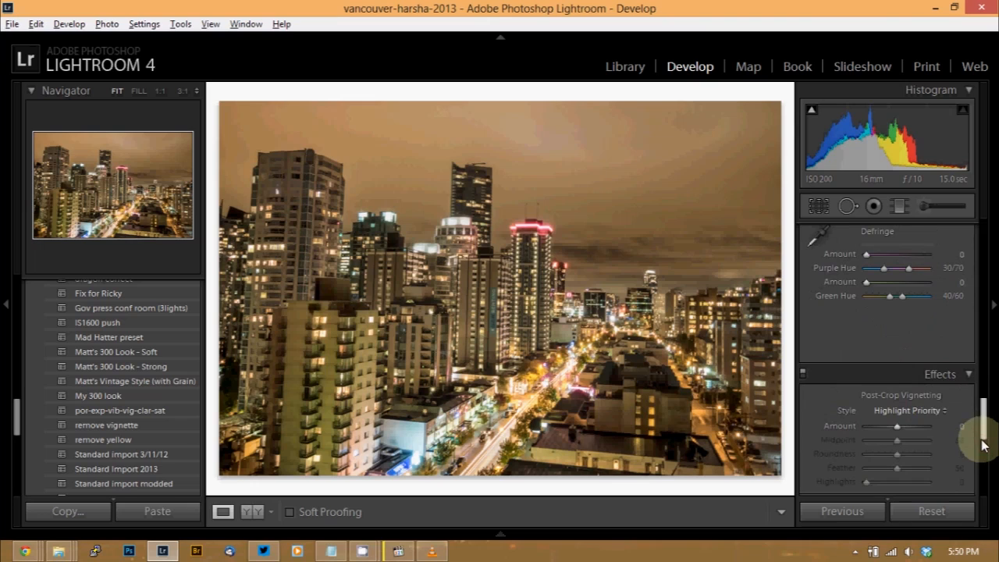
Reduce noise with Dfine 2 on a TIFF copy that includes the Lightroom adjustments, check detail in the loupe, and save the result.
{"action": "right_click", "coordinate": [576, 268]}
{"action": "mouse_move", "coordinate": [603, 266]}
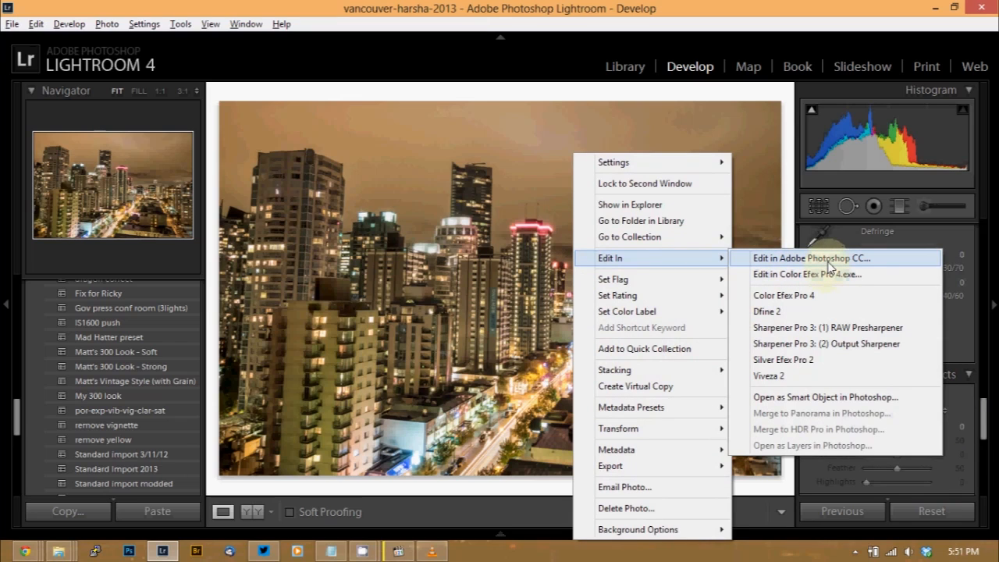
{"action": "left_click", "coordinate": [826, 311]}
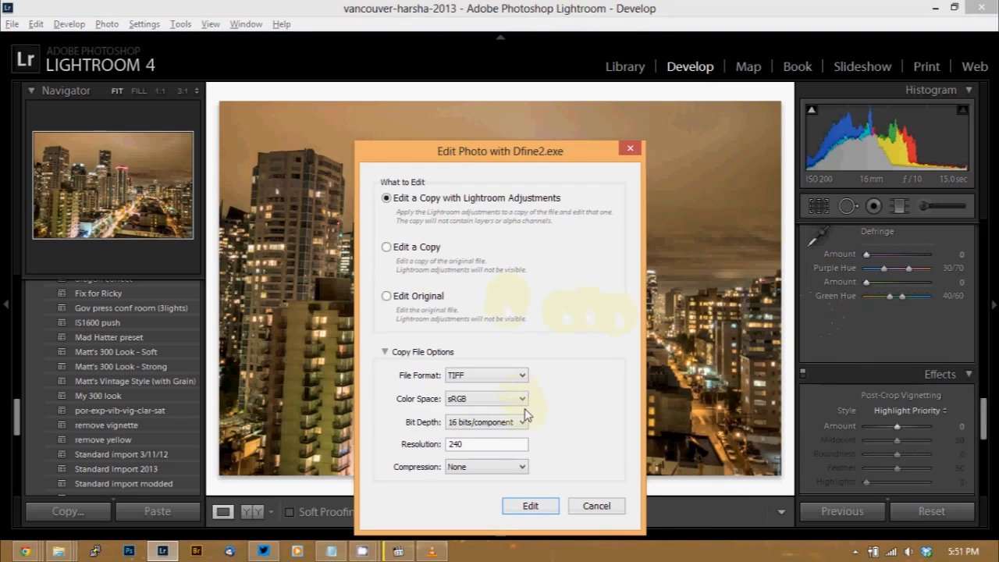
{"action": "left_click", "coordinate": [530, 506]}
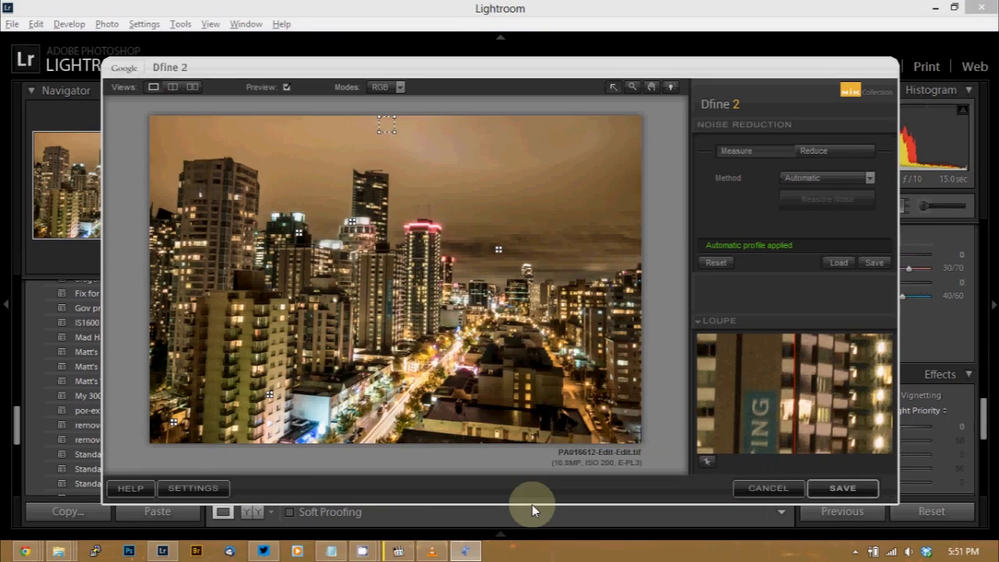
{"action": "left_click_drag", "start_coordinate": [835, 431], "coordinate": [861, 428]}
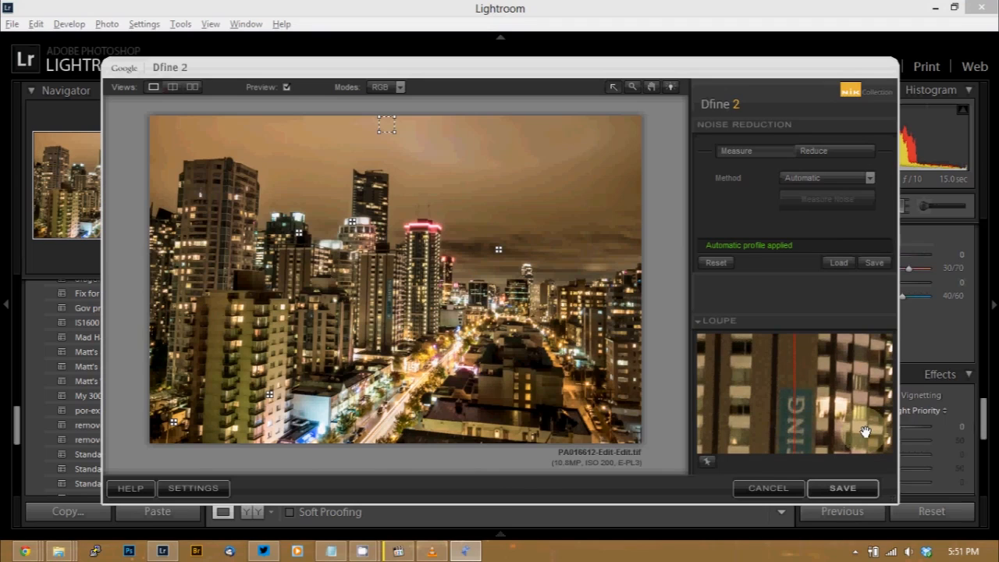
{"action": "left_click", "coordinate": [829, 483]}
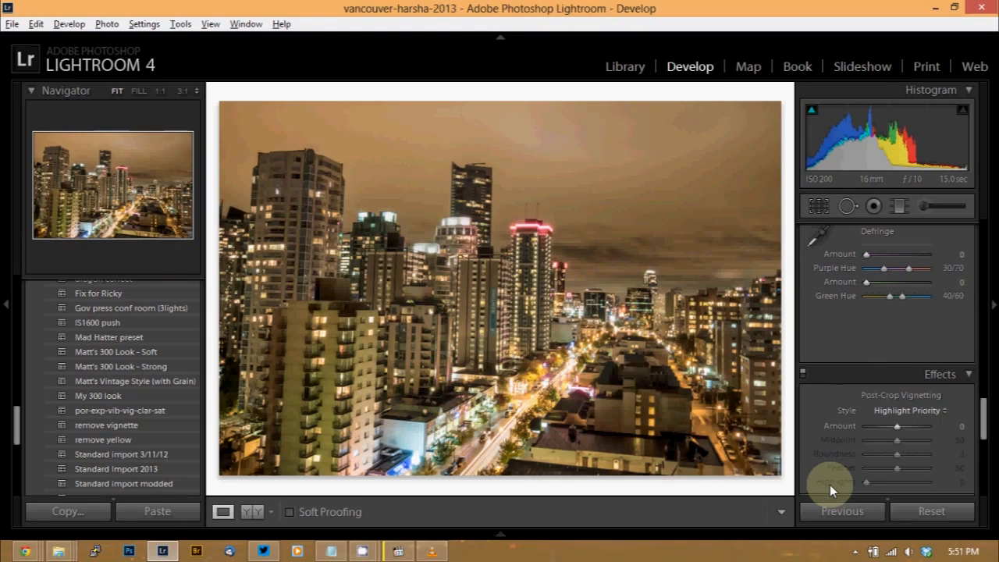
Show the filmstrip and view the skyline photo's earlier versions, including PA016612-Edit.psd, to compare the edits.
{"action": "key", "text": "F6"}
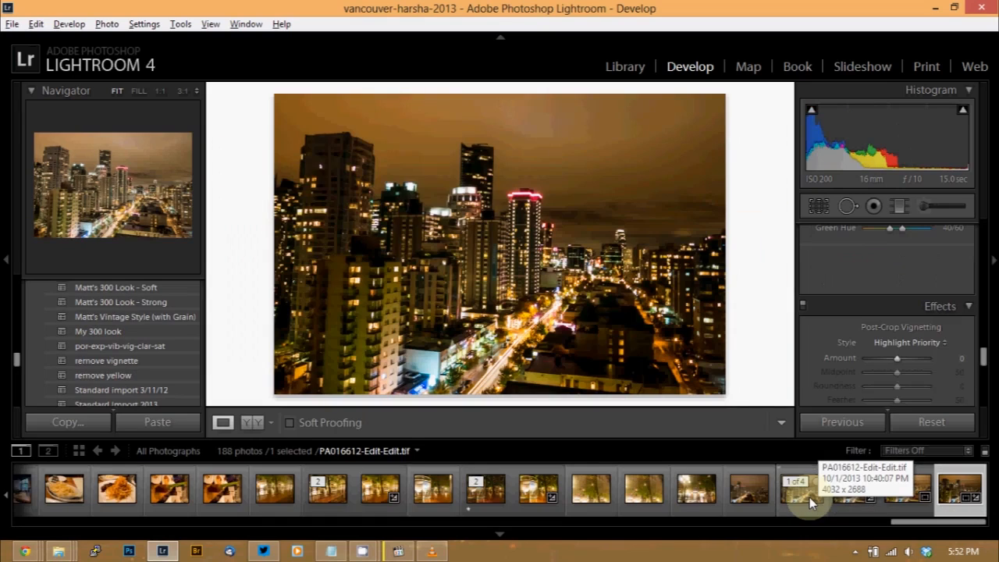
{"action": "left_click", "coordinate": [826, 494]}
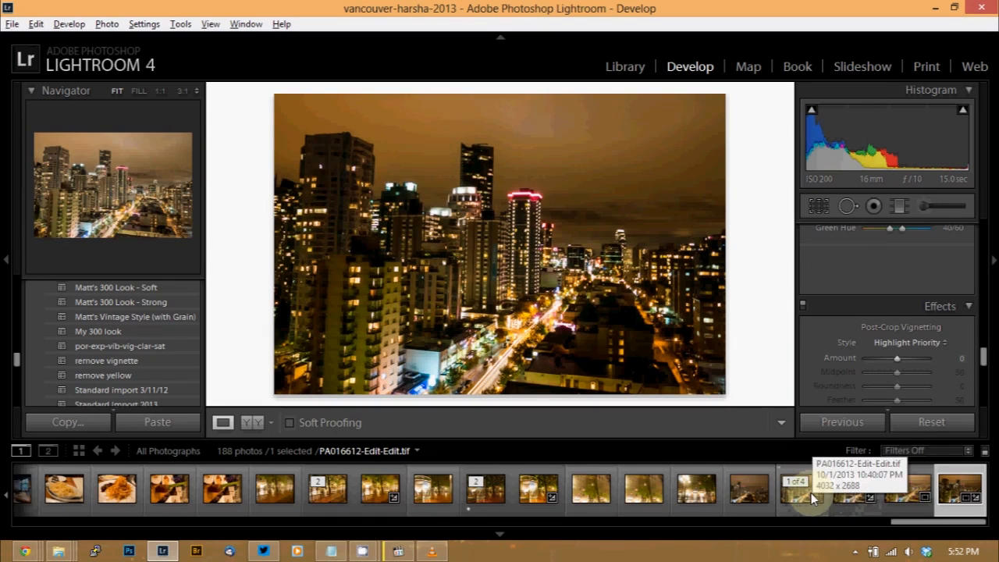
{"action": "left_click", "coordinate": [840, 498]}
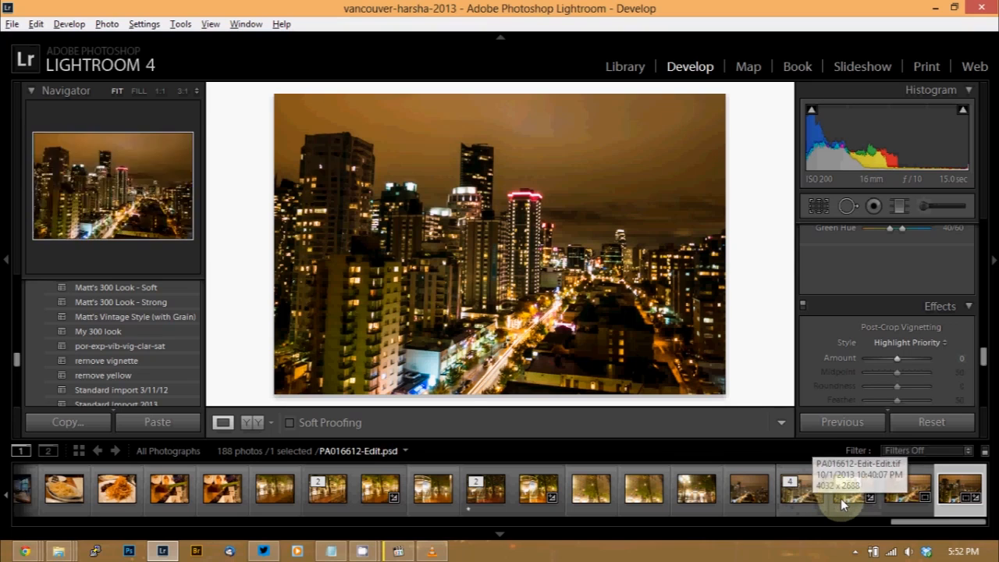
{"action": "left_click", "coordinate": [845, 505]}
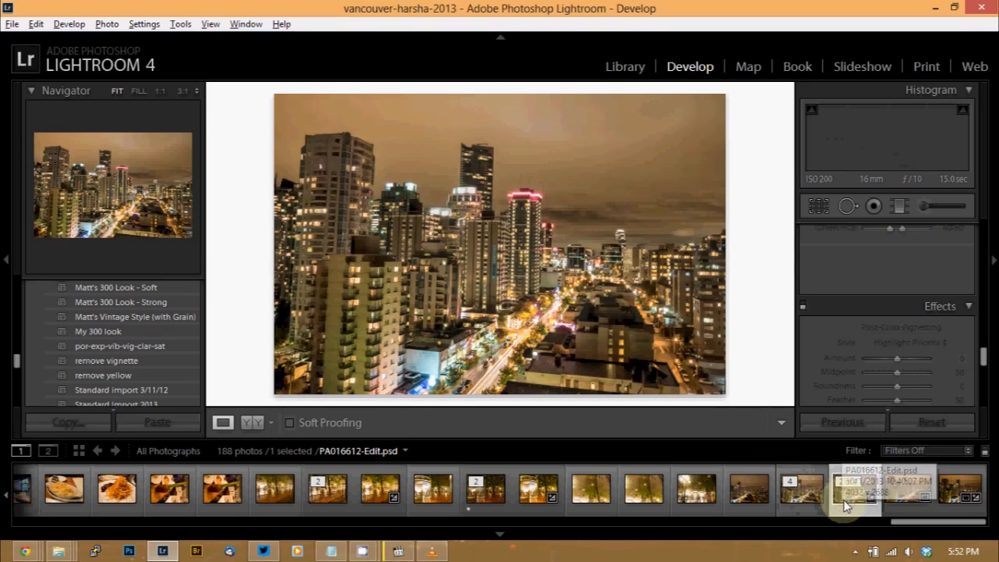